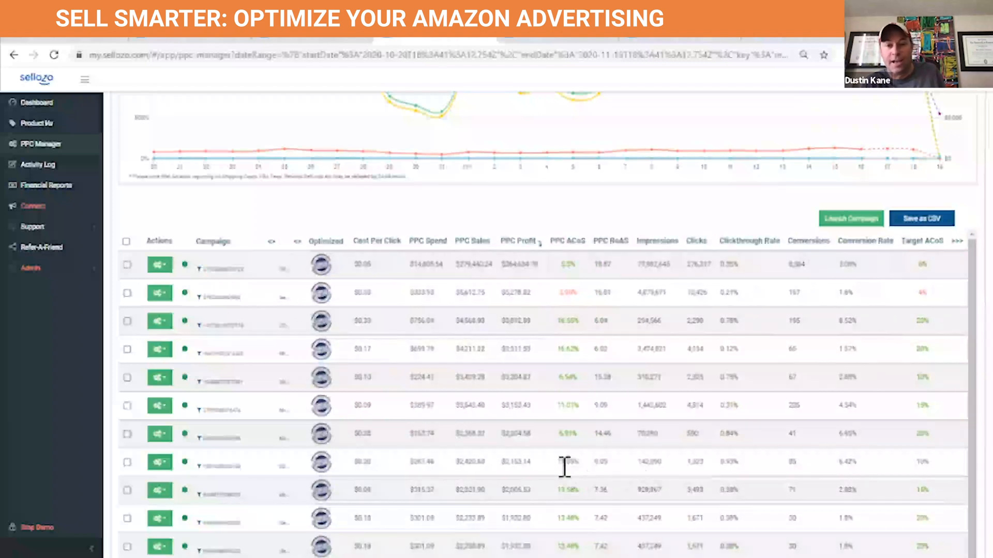
scroll(842, 398, down, 3)
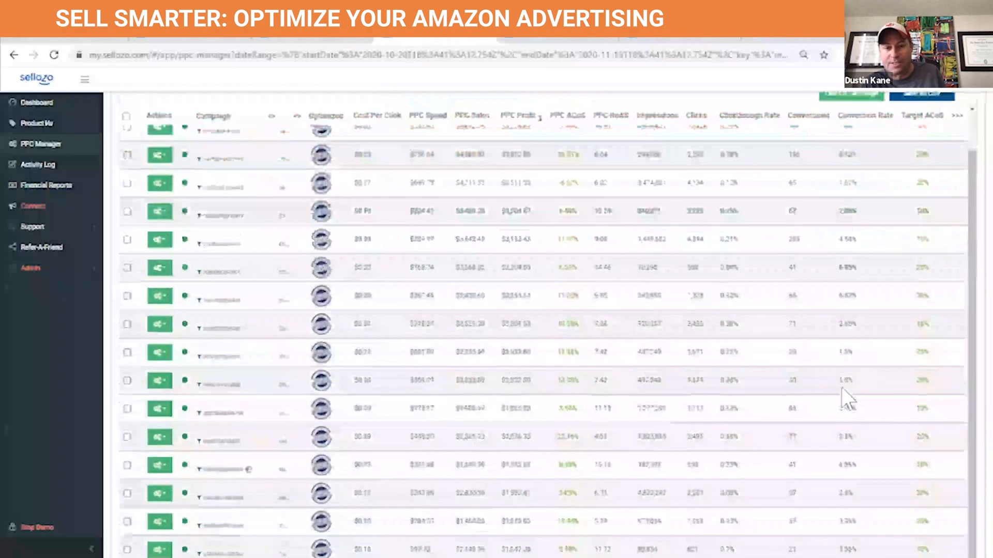
scroll(848, 398, down, 2)
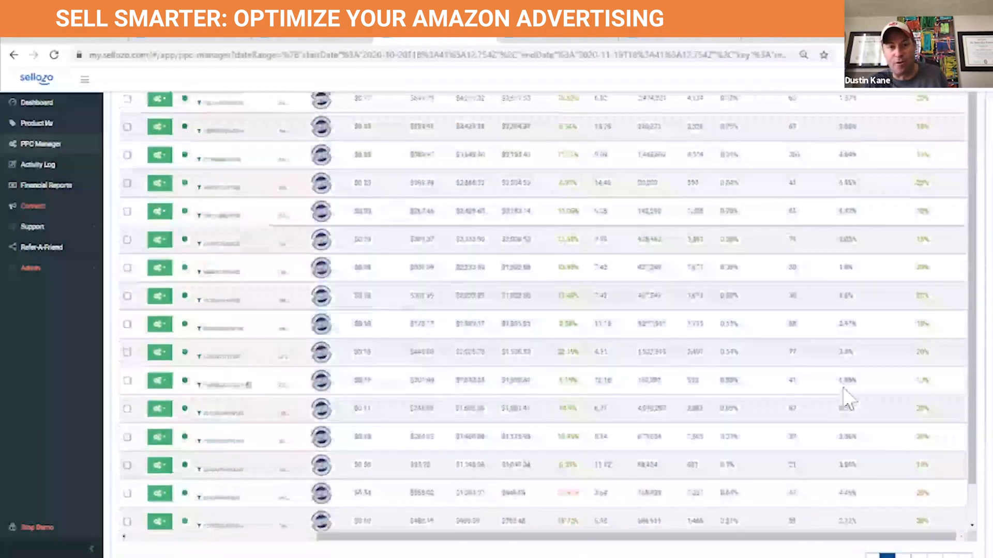
scroll(848, 398, up, 6)
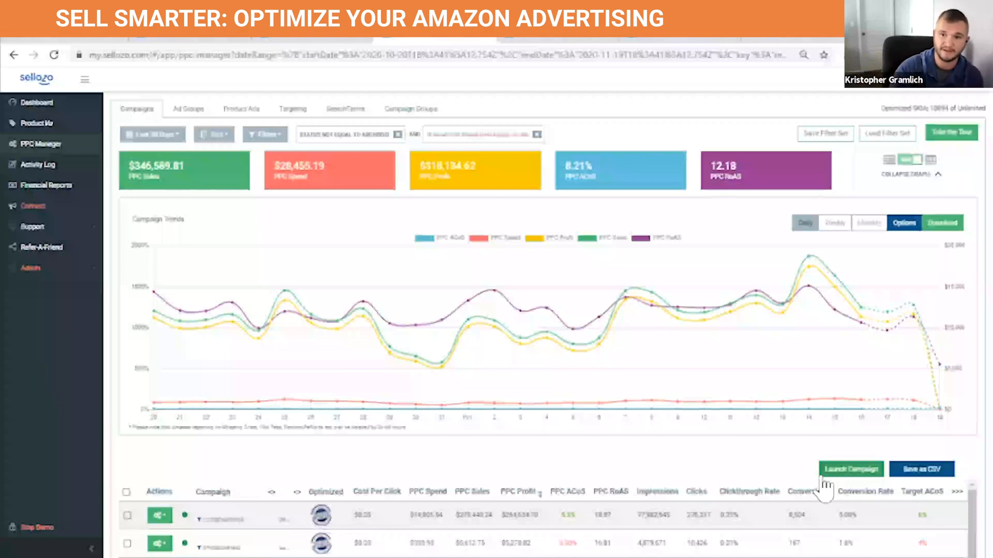
scroll(796, 310, down, 5)
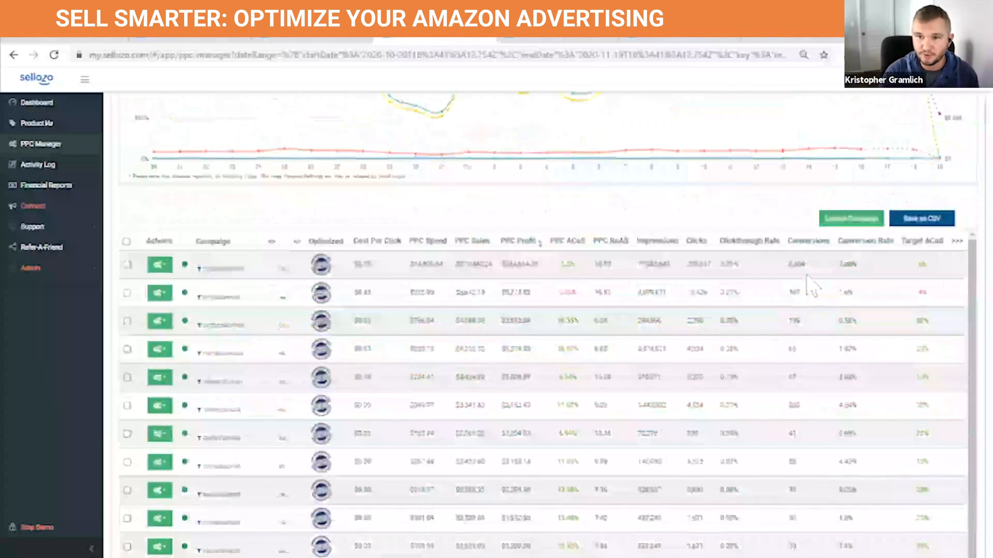
click(848, 218)
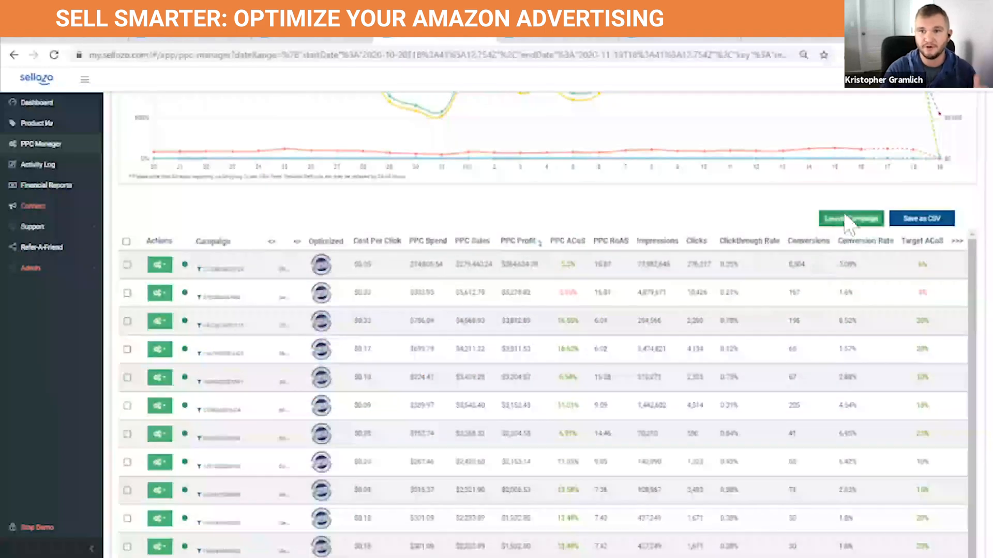
click(887, 362)
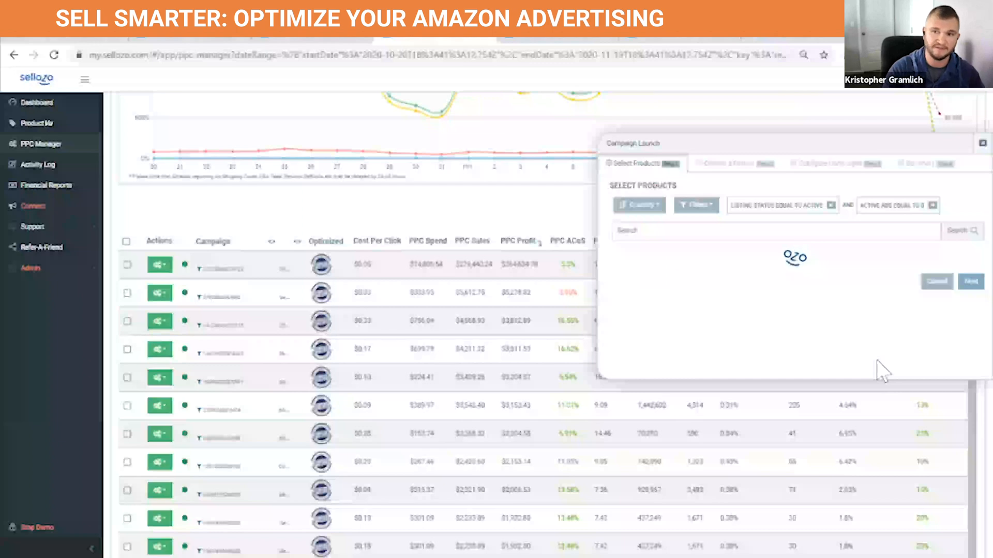
click(971, 143)
- Start a new campaign launch from the PPC Manager using the Advanced launch type
click(846, 223)
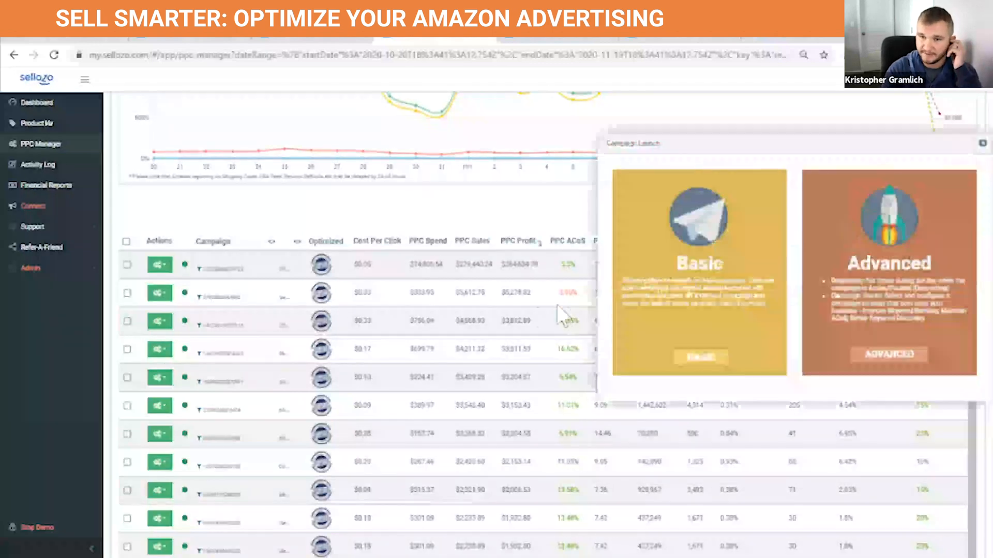
drag(653, 264, 759, 311)
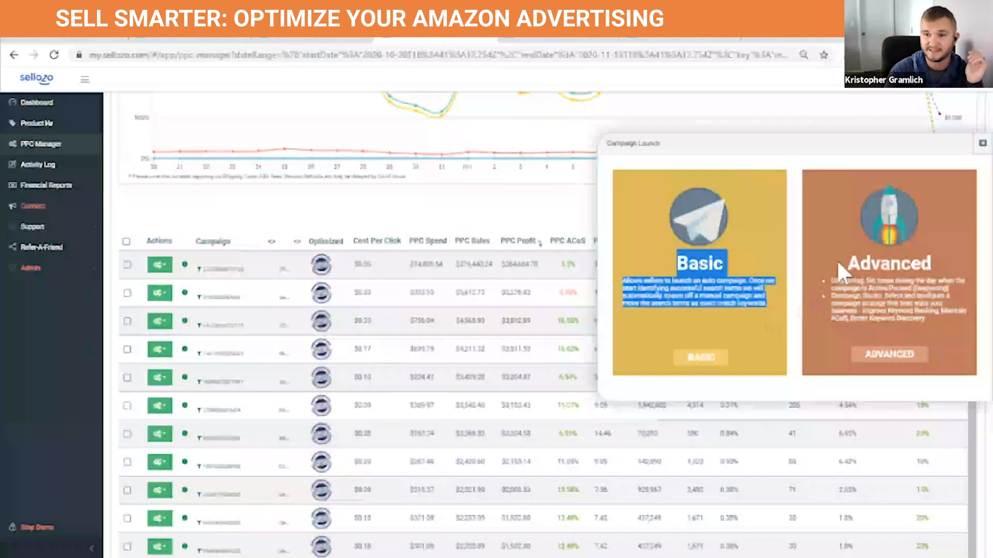
drag(848, 263, 885, 264)
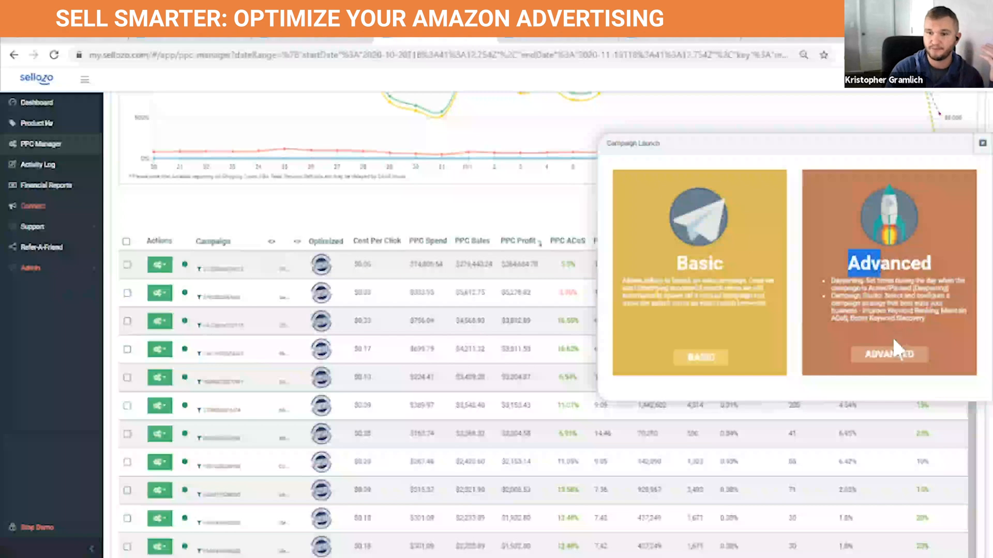
click(889, 355)
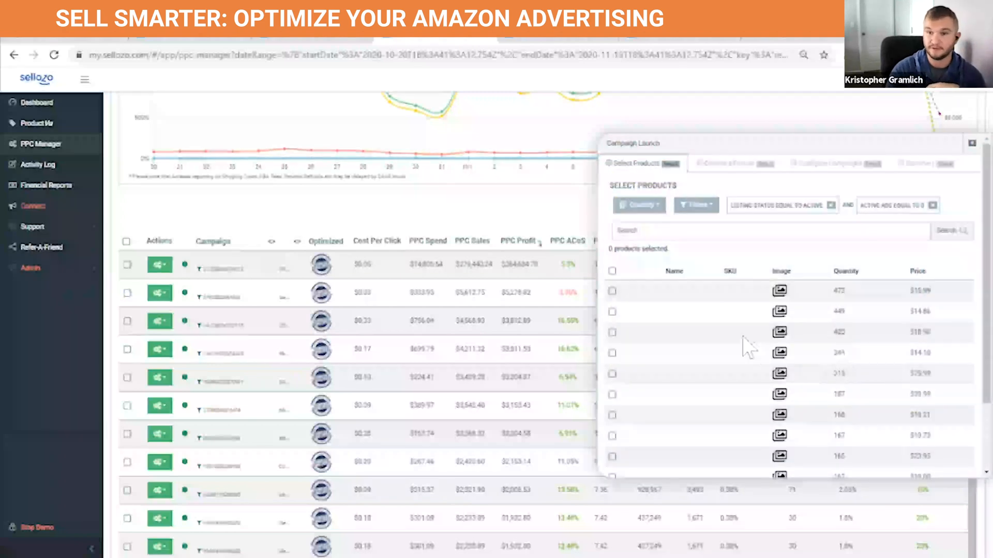
- Include the first product in the list, with quantity 472, in the launch and proceed to pattern selection
click(612, 292)
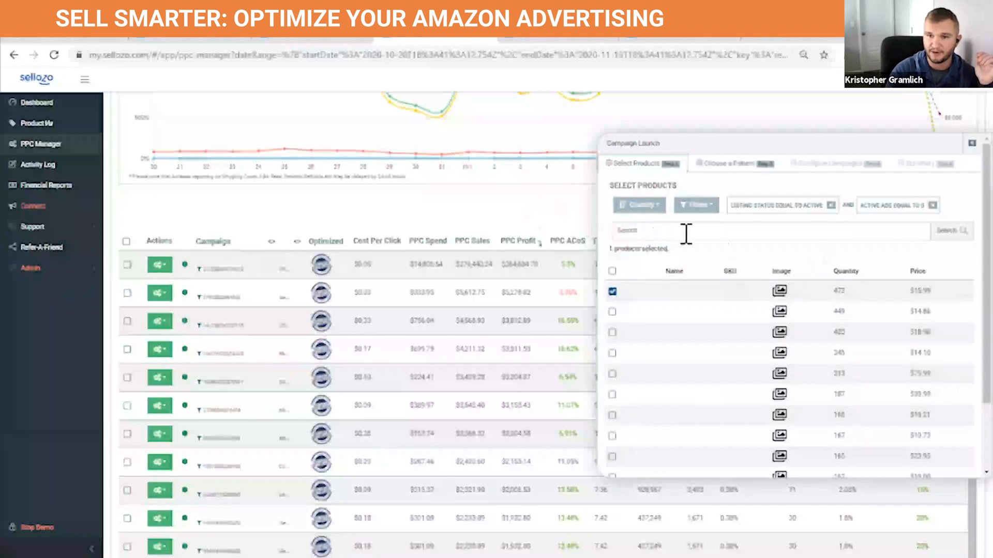
scroll(921, 336, down, 3)
click(957, 454)
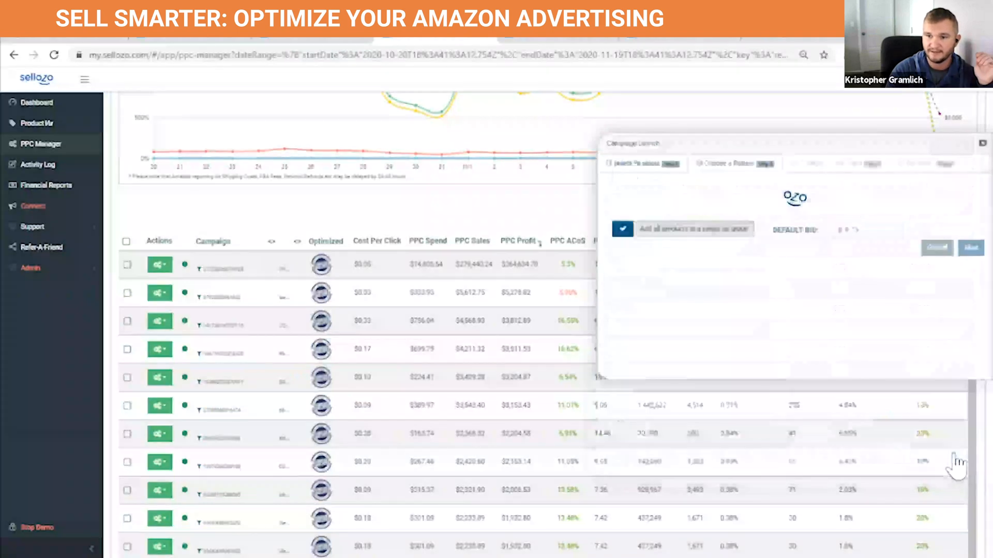
- Choose the Auto-Broad-Exact Sequential campaign pattern and proceed to campaign configuration
drag(614, 200, 724, 207)
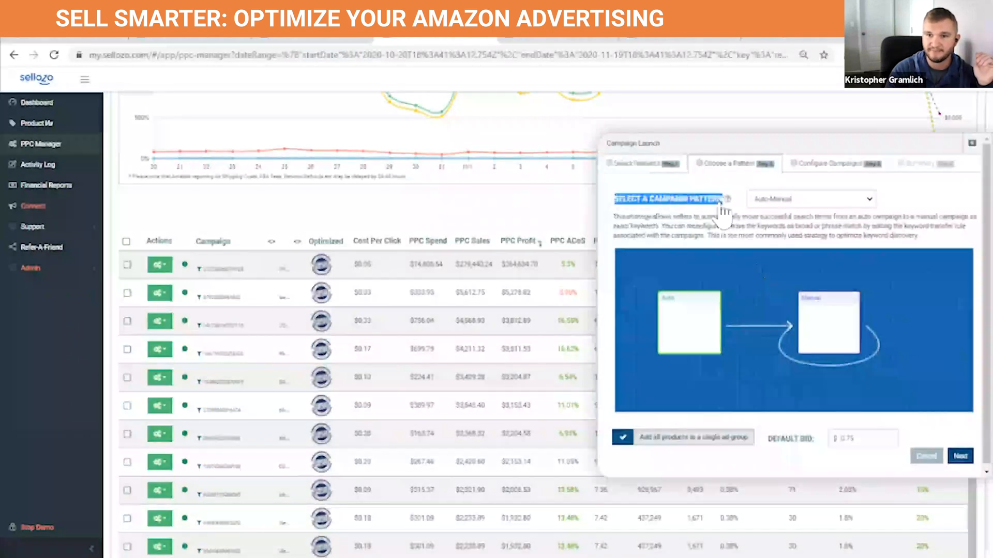
click(812, 203)
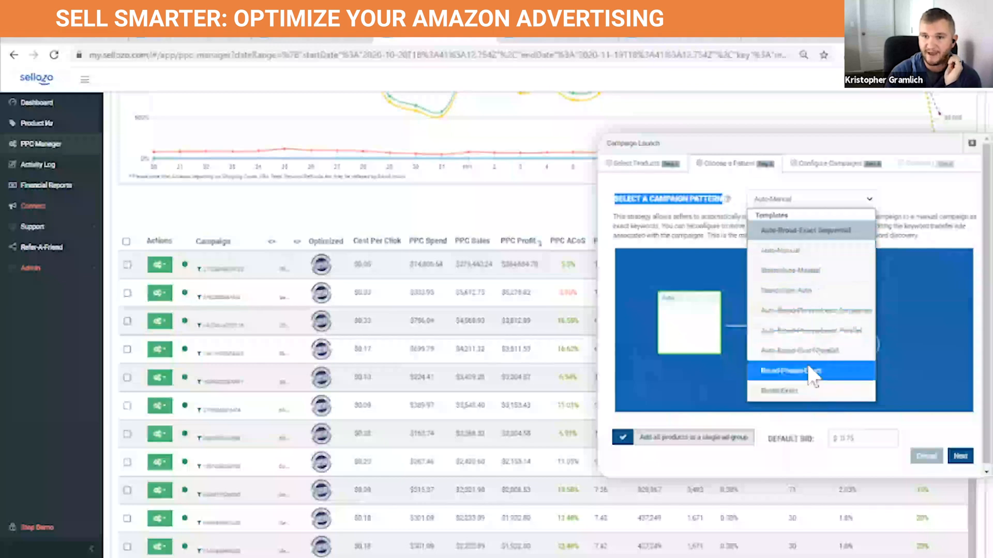
click(830, 239)
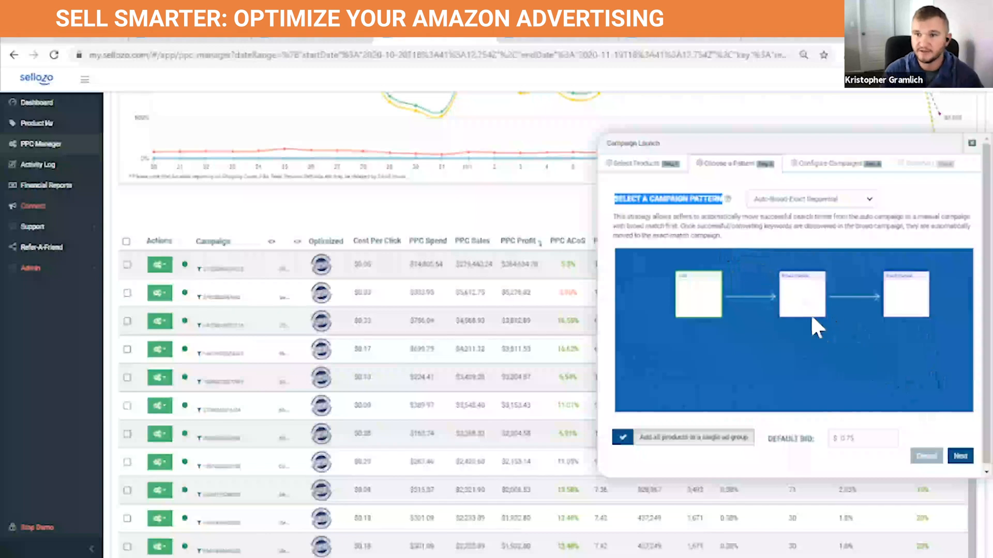
click(959, 456)
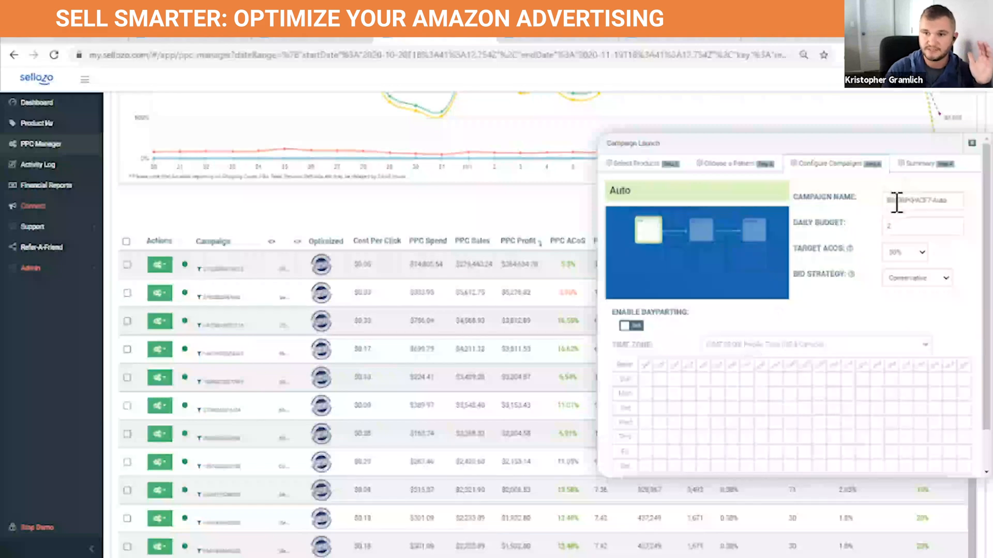
- Set the Auto campaign's daily budget to 20, target ACoS to 30% and bid strategy to Conservative, and proceed to the summary
drag(886, 200, 941, 201)
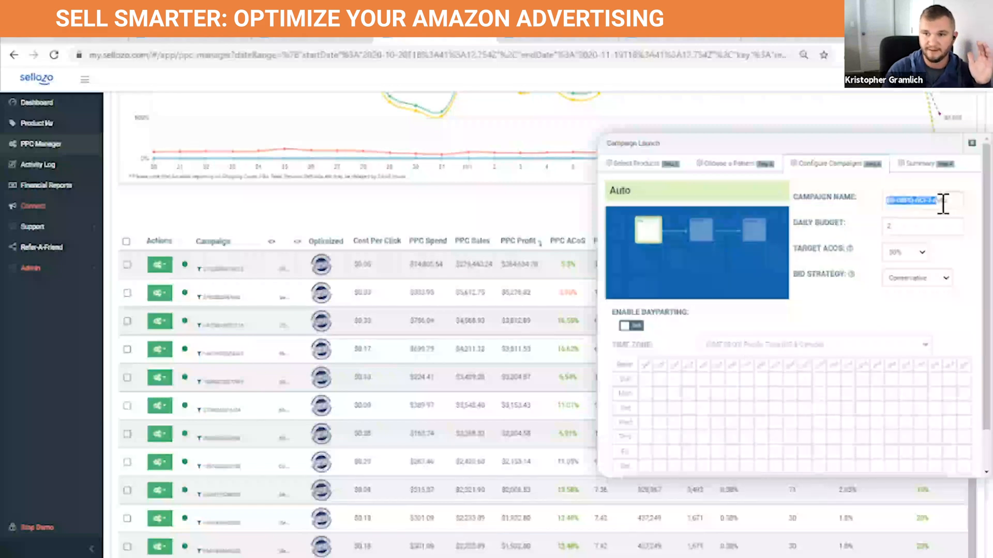
click(919, 229)
text(0)
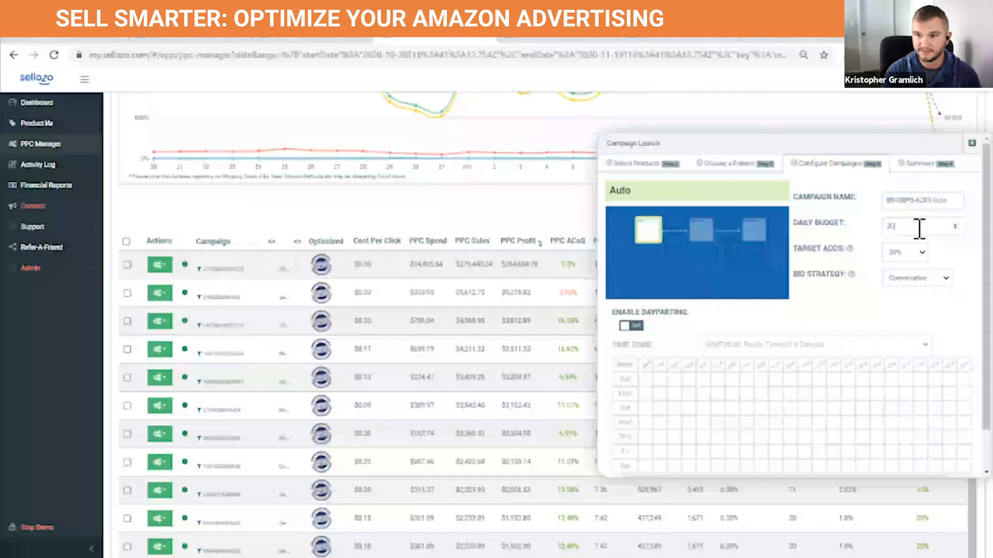
click(907, 252)
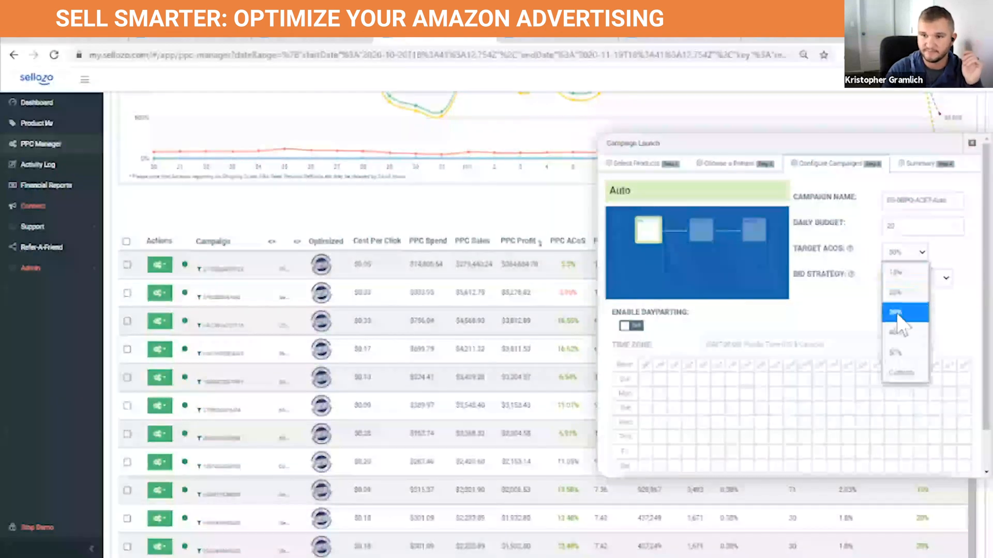
click(905, 312)
click(929, 287)
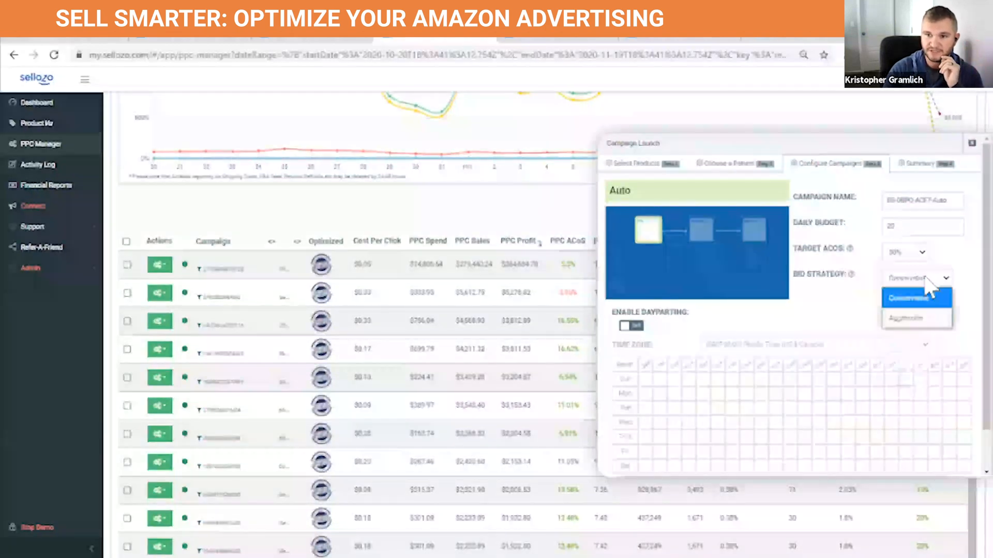
click(925, 297)
scroll(864, 311, down, 1)
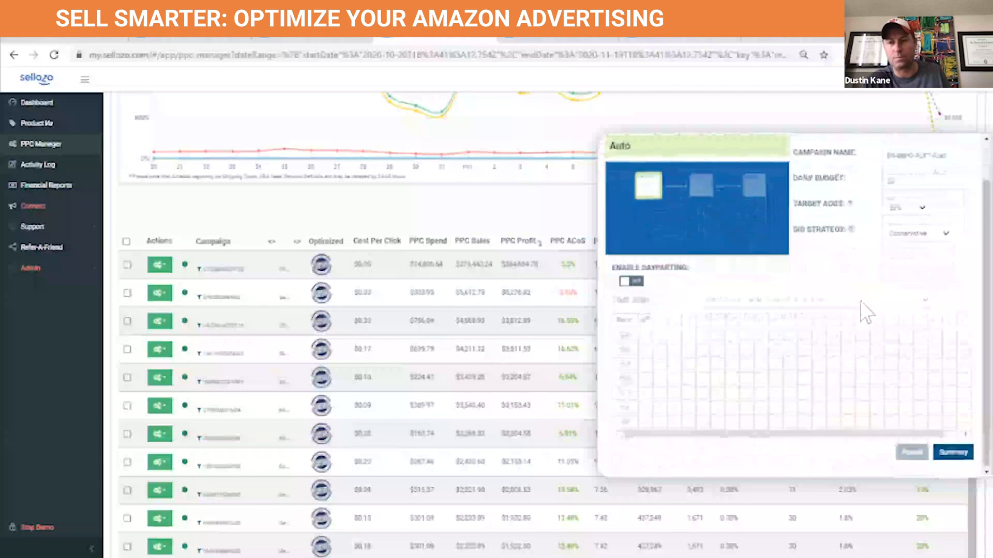
click(952, 453)
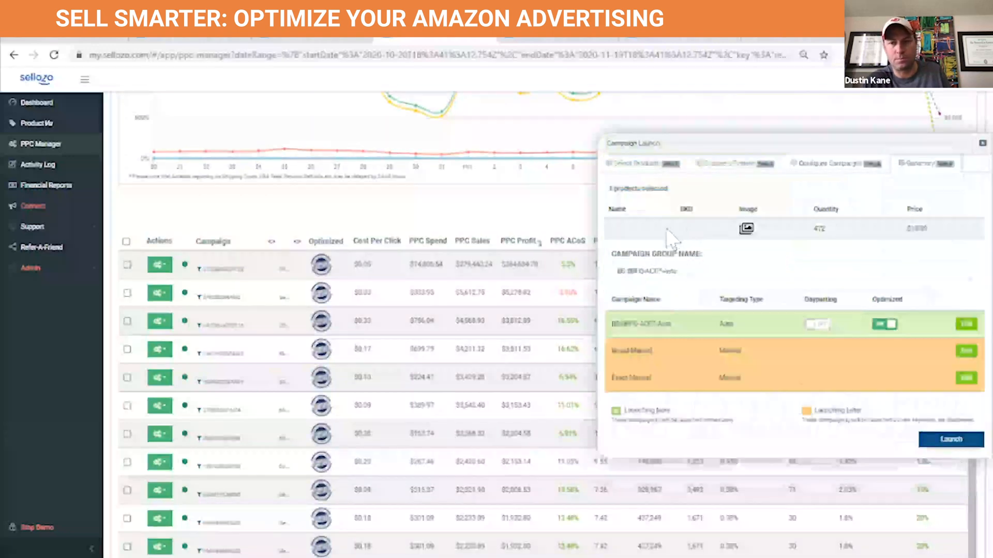
- Review the launch summary: selected product, campaign group name, campaigns launching now and later, and the dayparting setting
drag(930, 228, 737, 240)
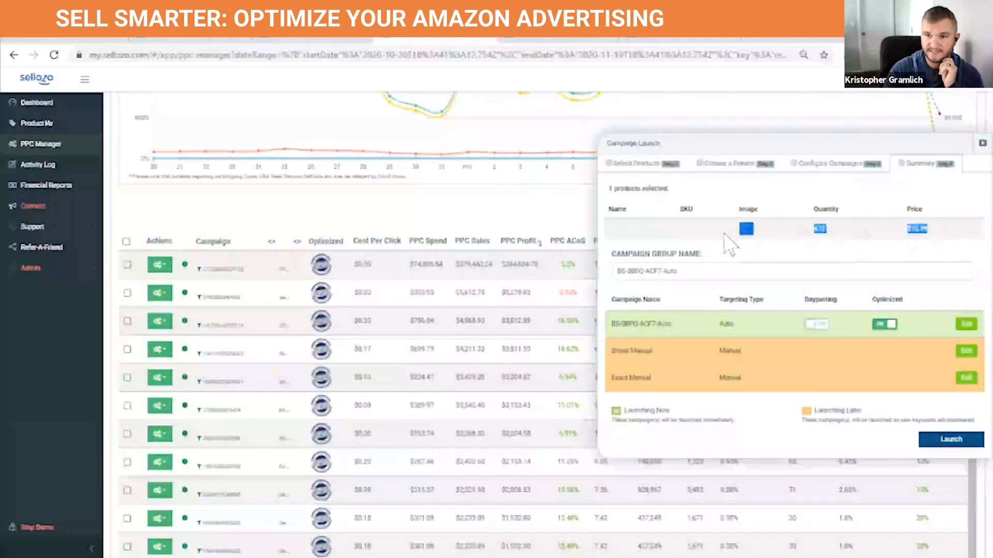
drag(693, 273, 614, 271)
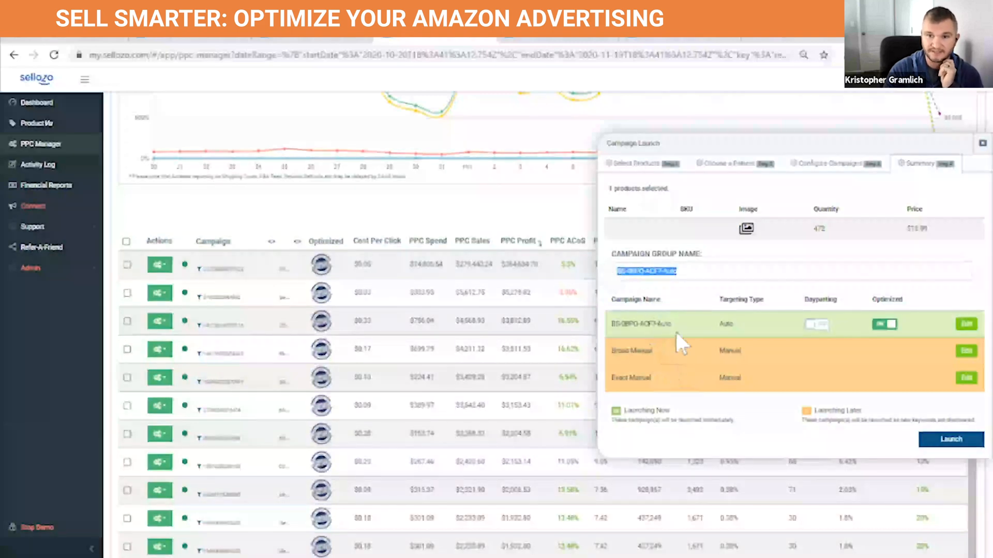
drag(613, 324, 848, 335)
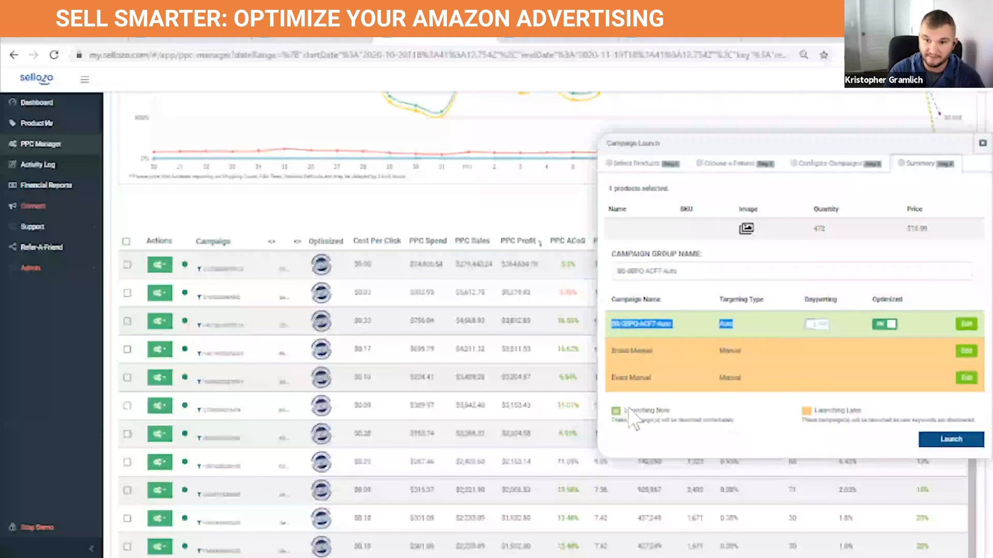
triple_click(632, 409)
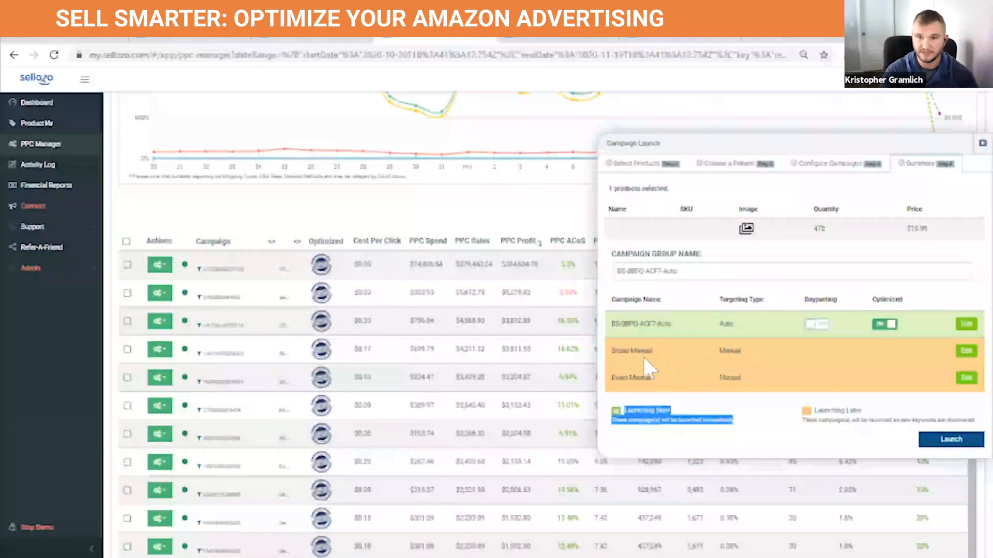
drag(610, 350, 816, 447)
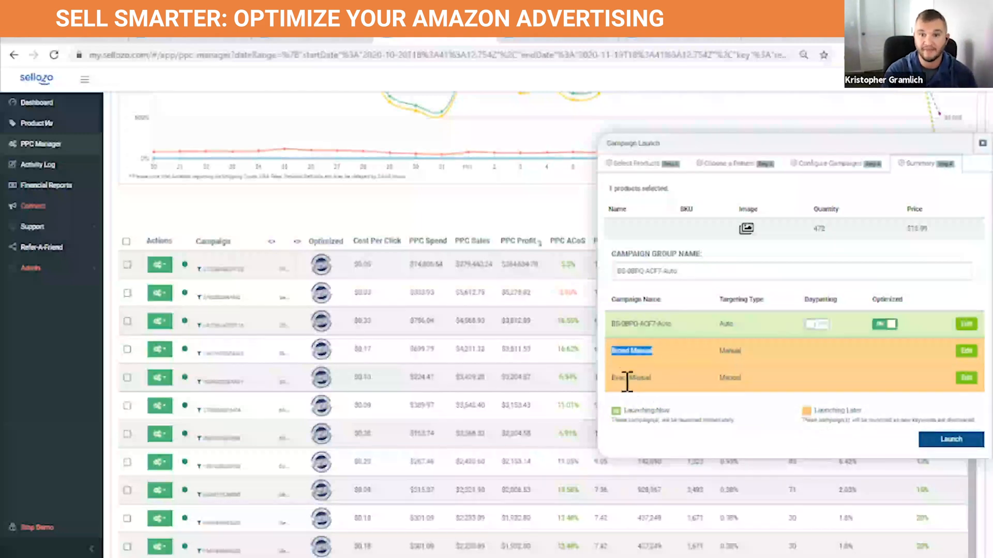
click(652, 377)
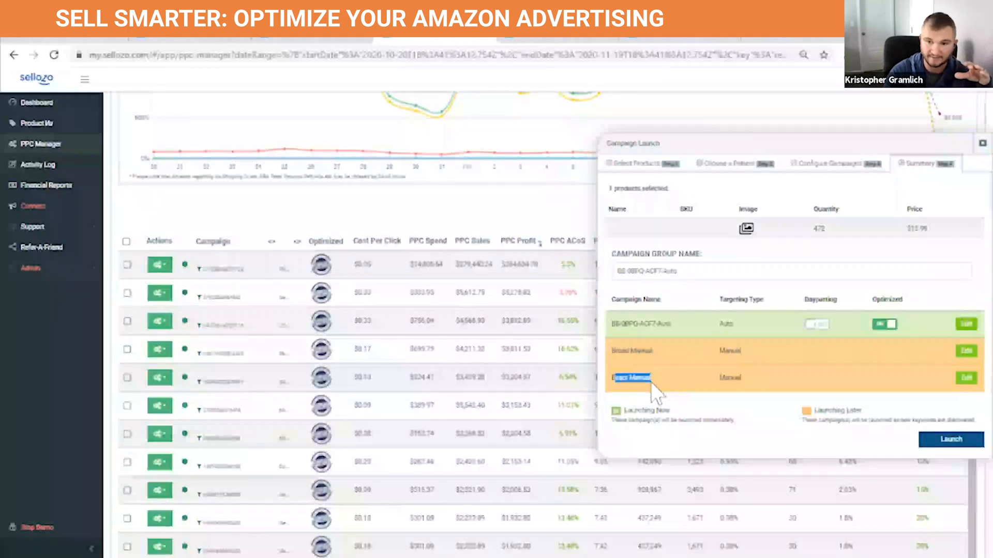
double_click(808, 299)
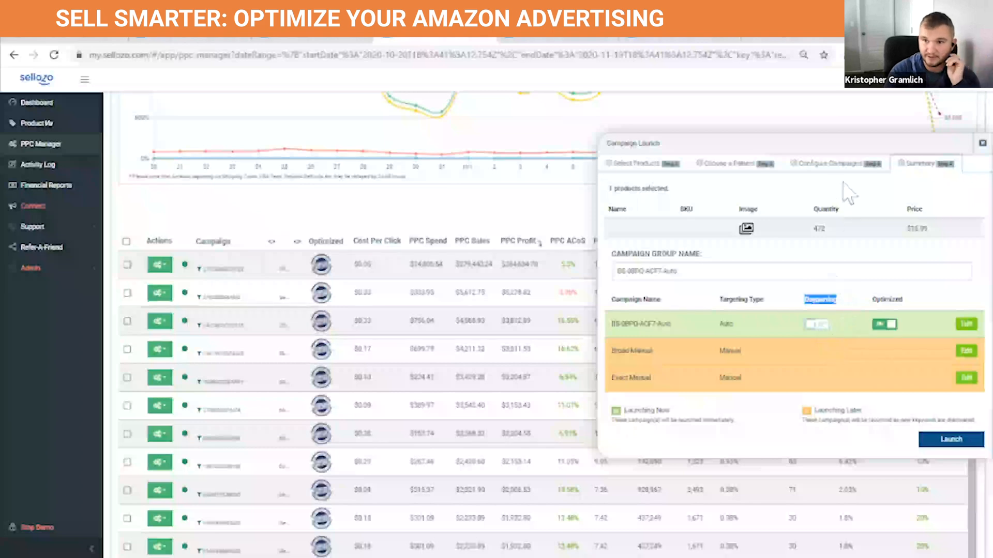
- Enable dayparting for the Auto campaign, schedule 9 AM through 9 PM on all seven days, and return to the summary
click(833, 169)
scroll(837, 293, down, 2)
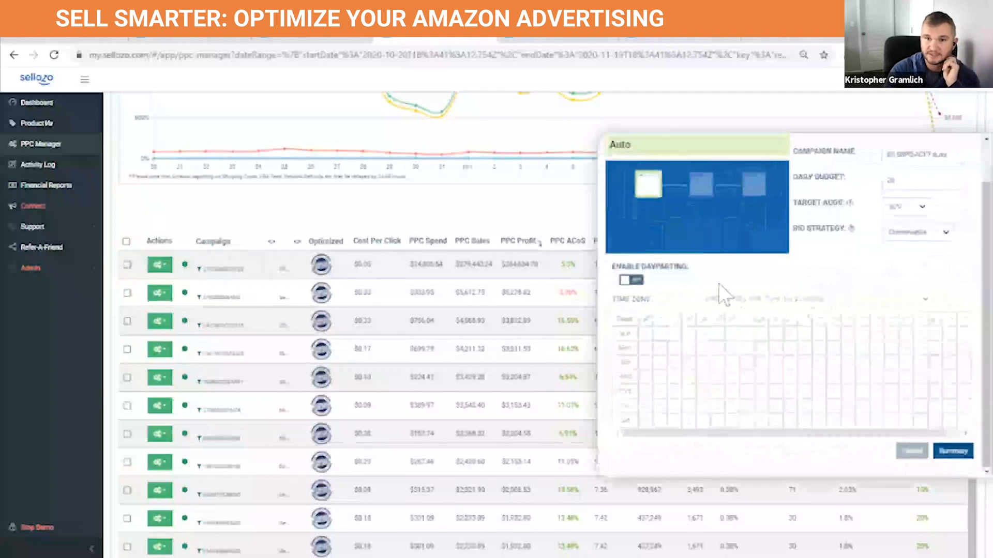
click(632, 280)
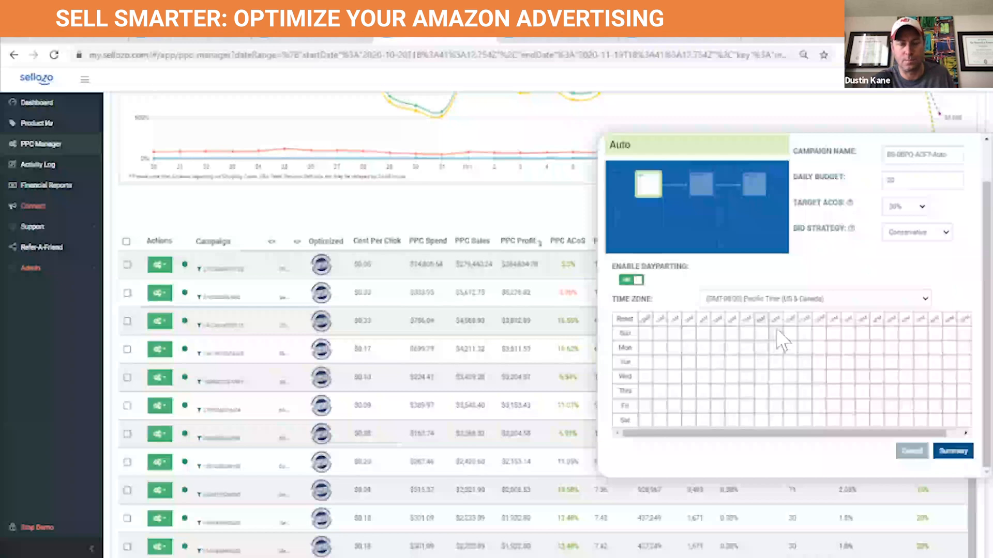
mouse_move(774, 332)
mouse_down()
mouse_move(963, 337)
mouse_move(954, 421)
mouse_up()
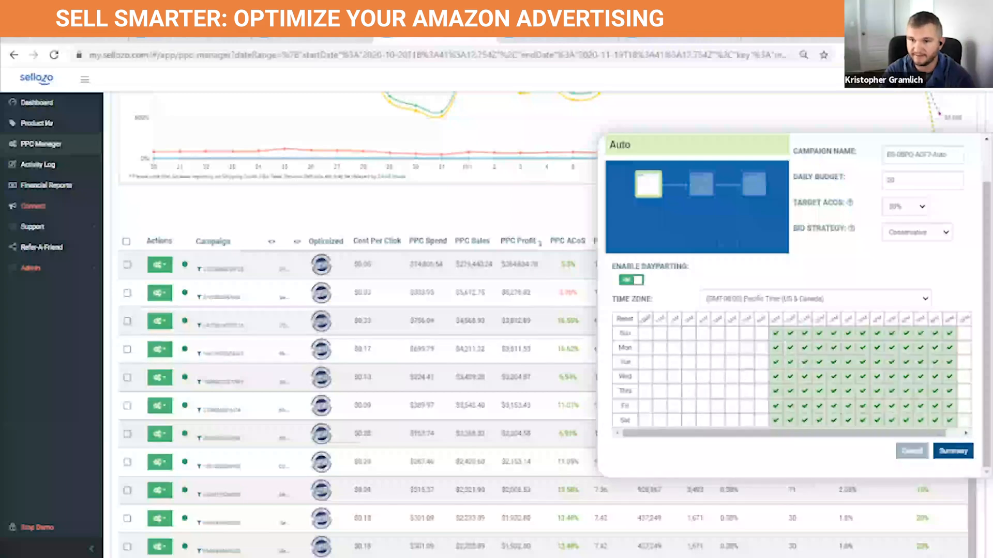
click(953, 451)
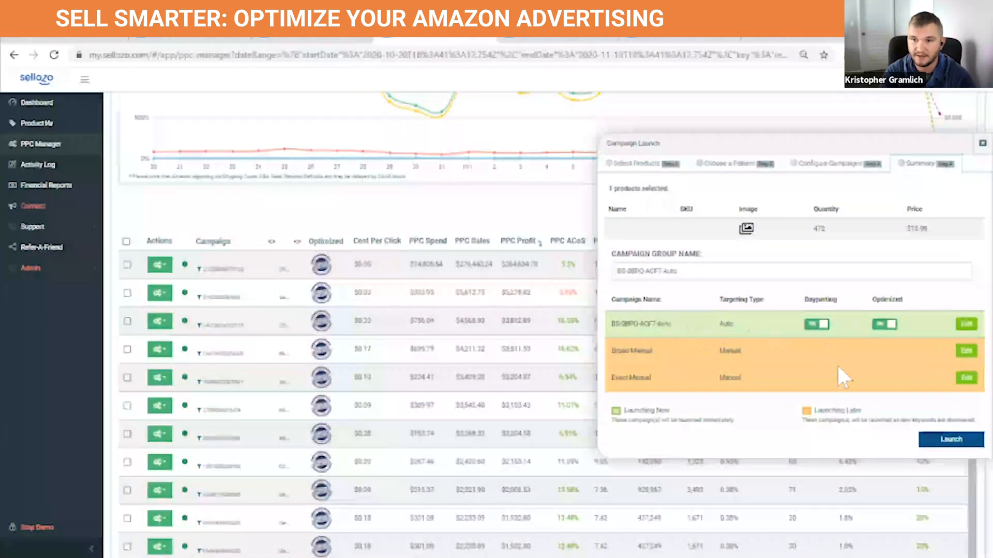
- Reopen the Auto campaign's configuration and review its dayparting schedule
click(827, 164)
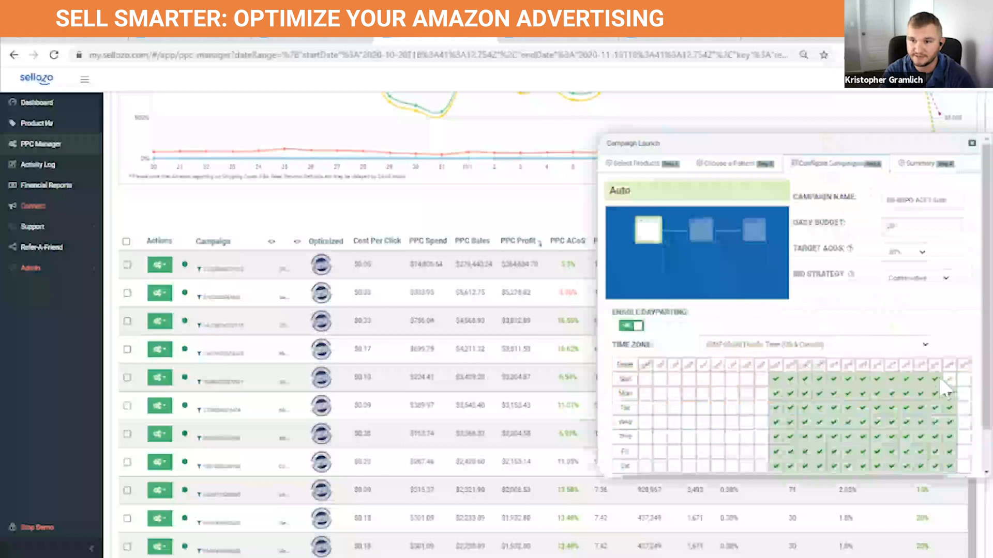
scroll(937, 375, down, 1)
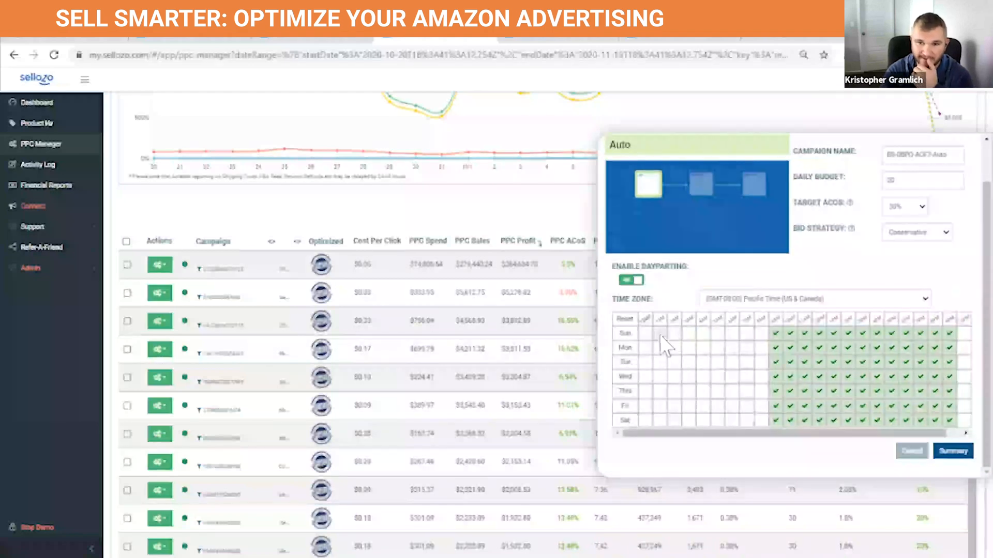
- Revisit the launch summary, campaign pattern and Auto campaign configuration, and close the campaign launch setup without launching
click(790, 333)
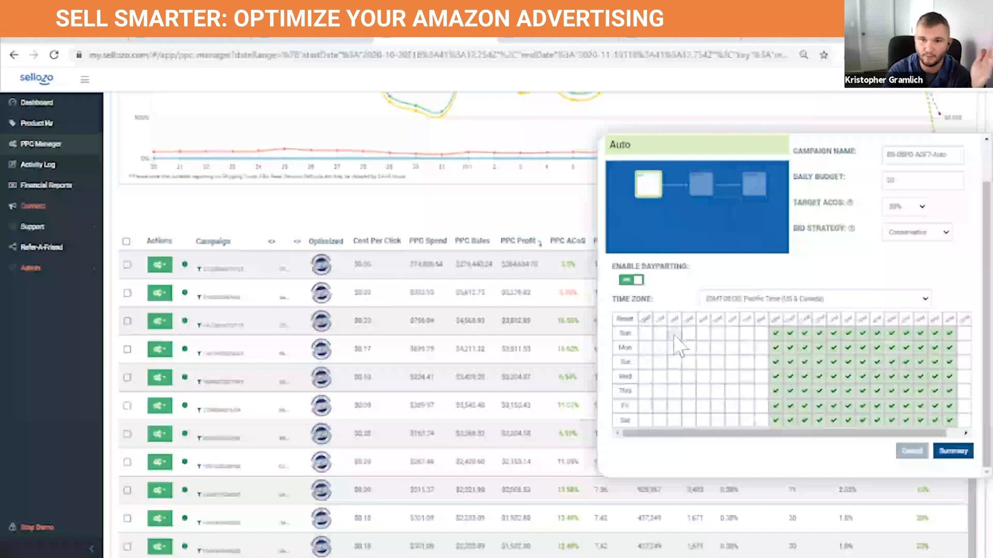
click(953, 451)
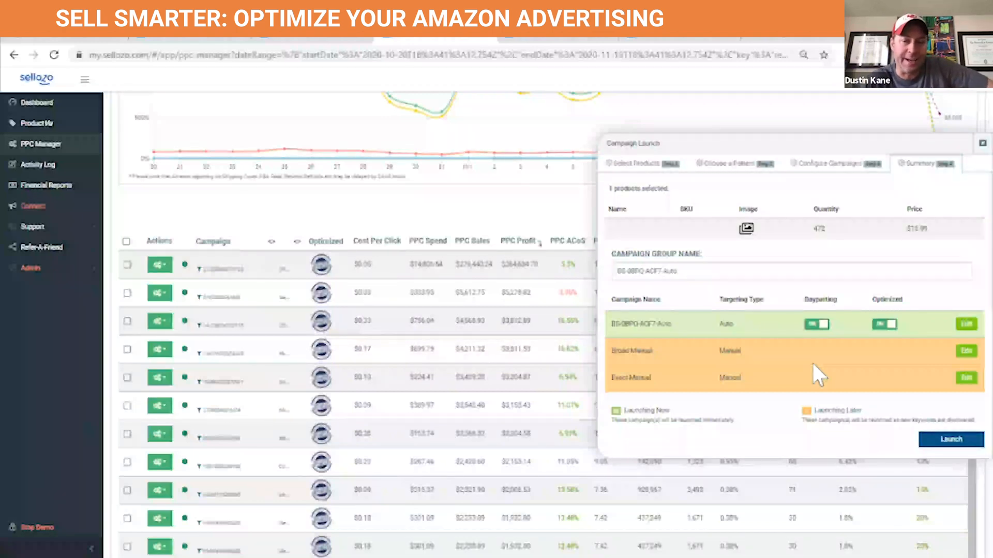
click(731, 166)
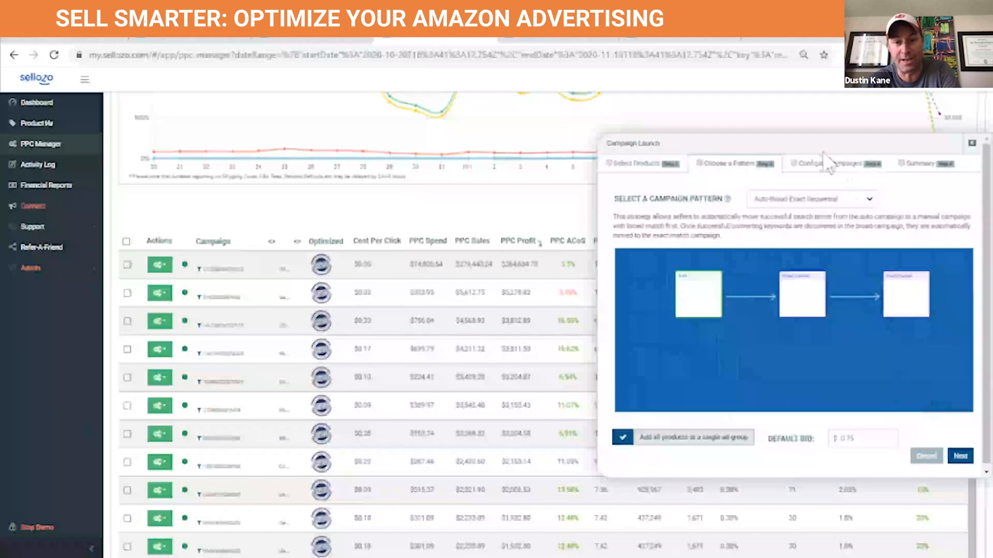
click(831, 165)
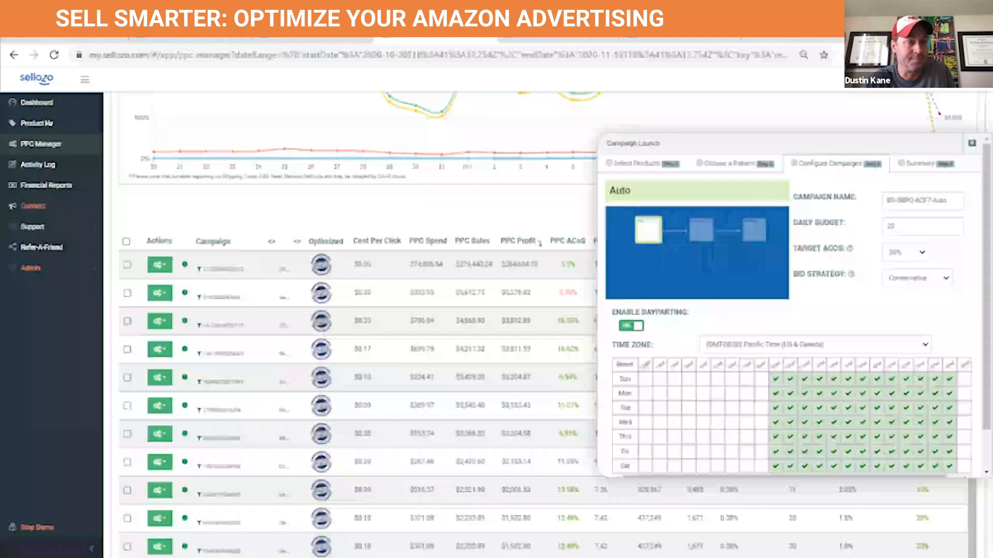
click(972, 143)
- Switch to the account dashboard and examine the Promotions line among the costs in the True Profit breakdown
scroll(491, 225, up, 3)
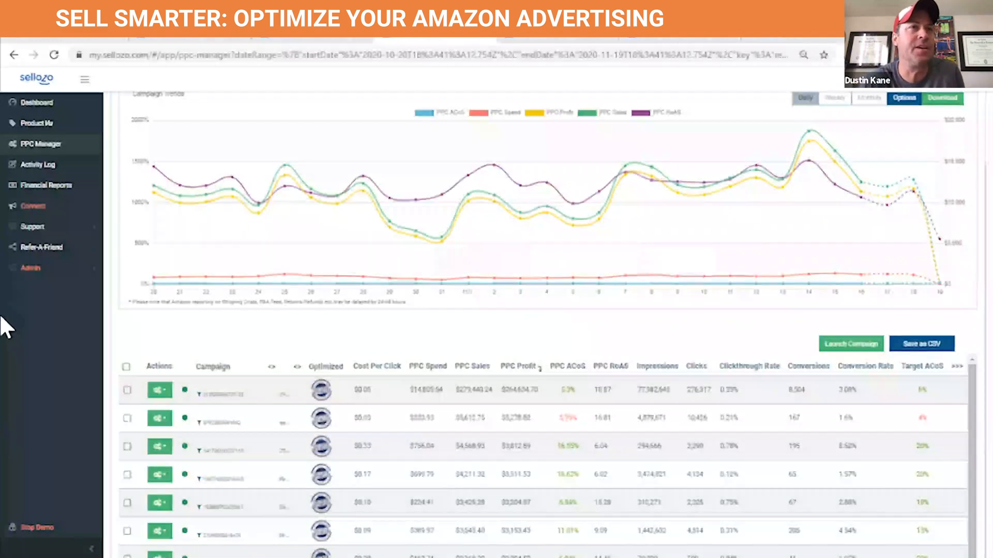
scroll(317, 333, up, 3)
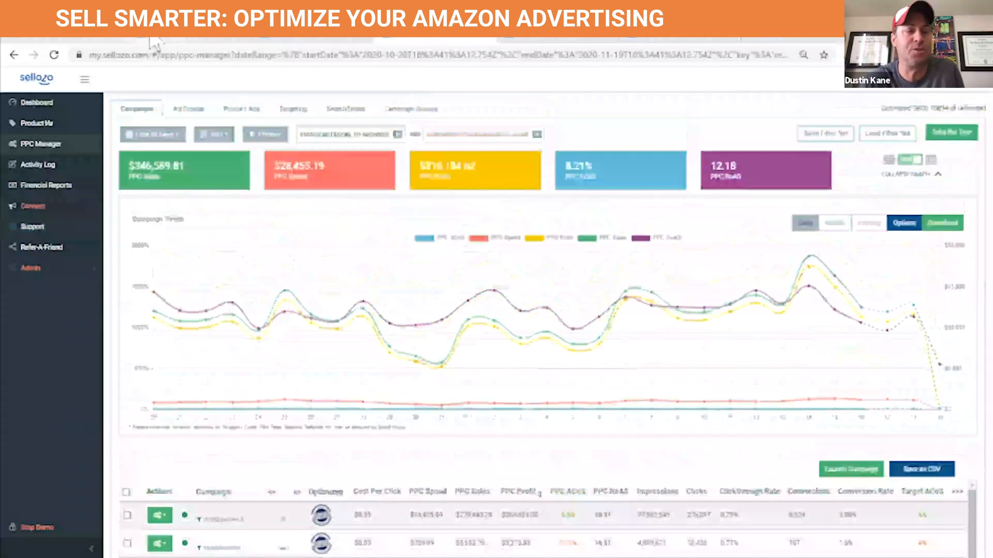
click(153, 40)
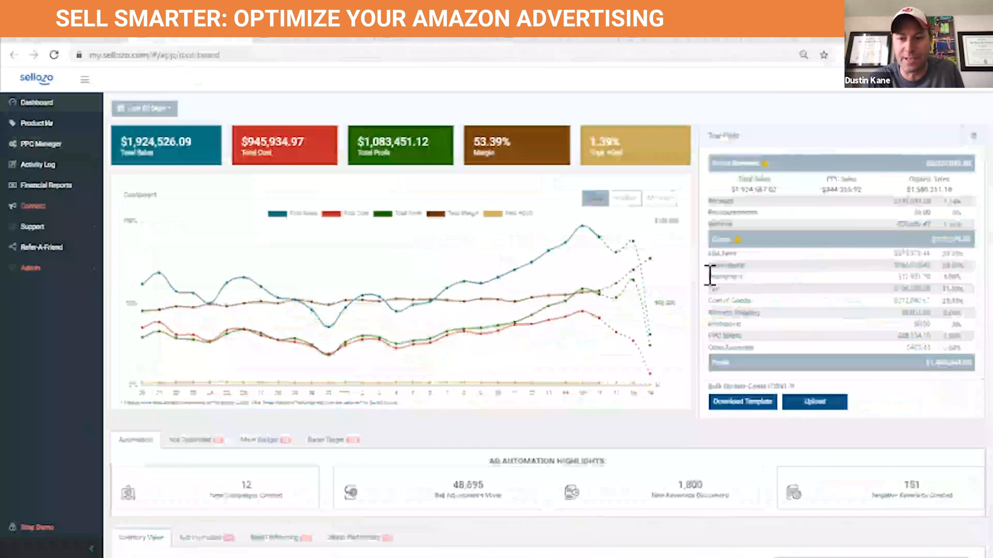
drag(708, 276, 959, 275)
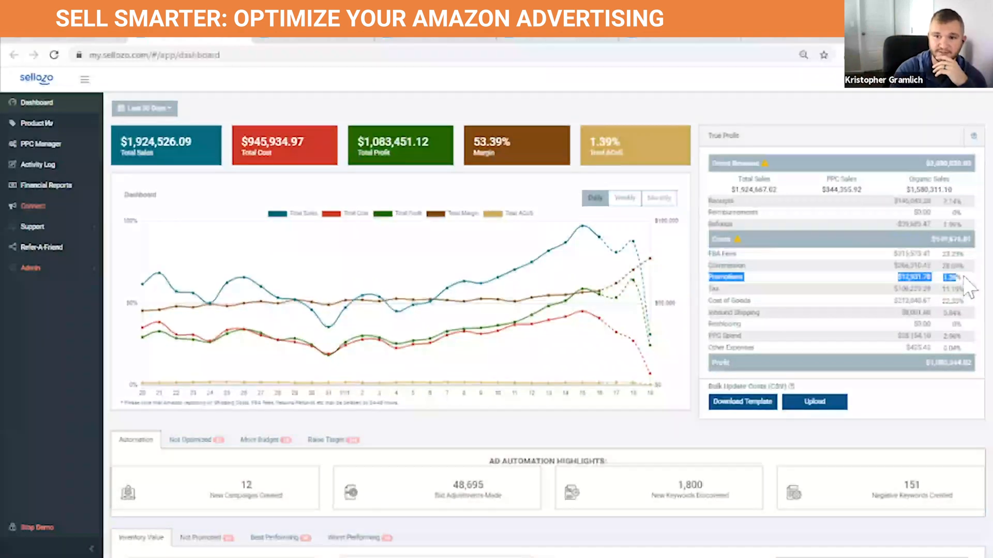
click(963, 276)
drag(962, 276, 756, 272)
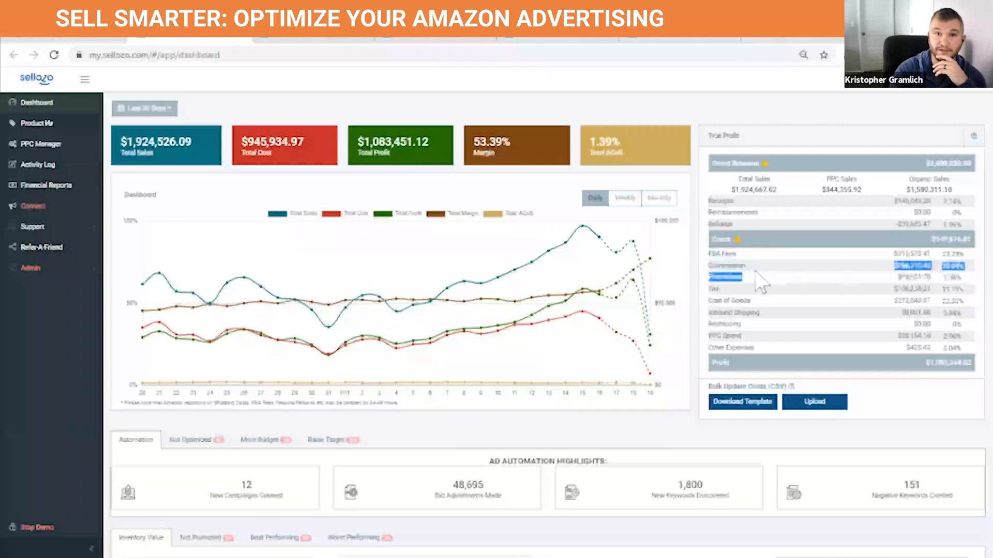
click(715, 278)
drag(900, 280, 929, 279)
click(964, 279)
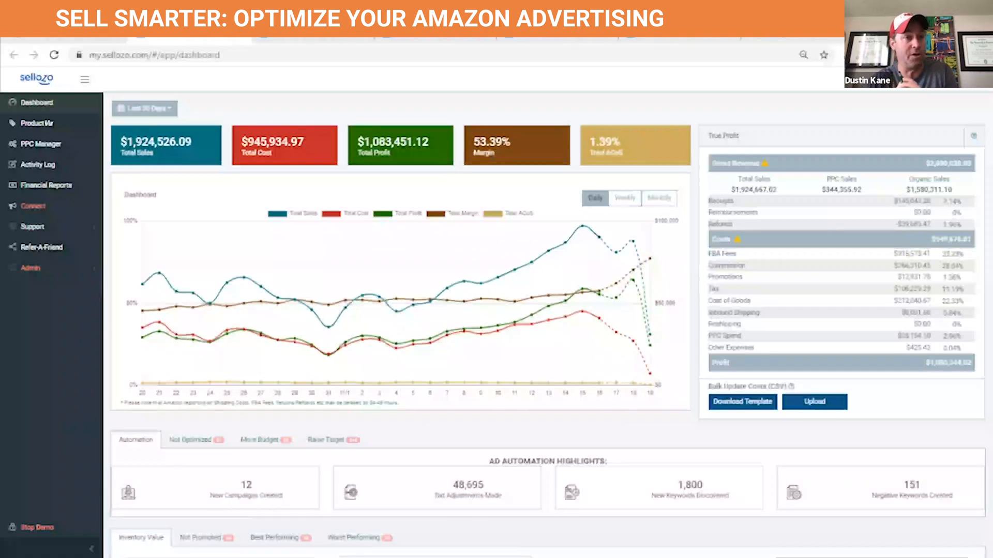
- Return to the PPC Manager's campaign table and expand the list of Support resources
click(402, 40)
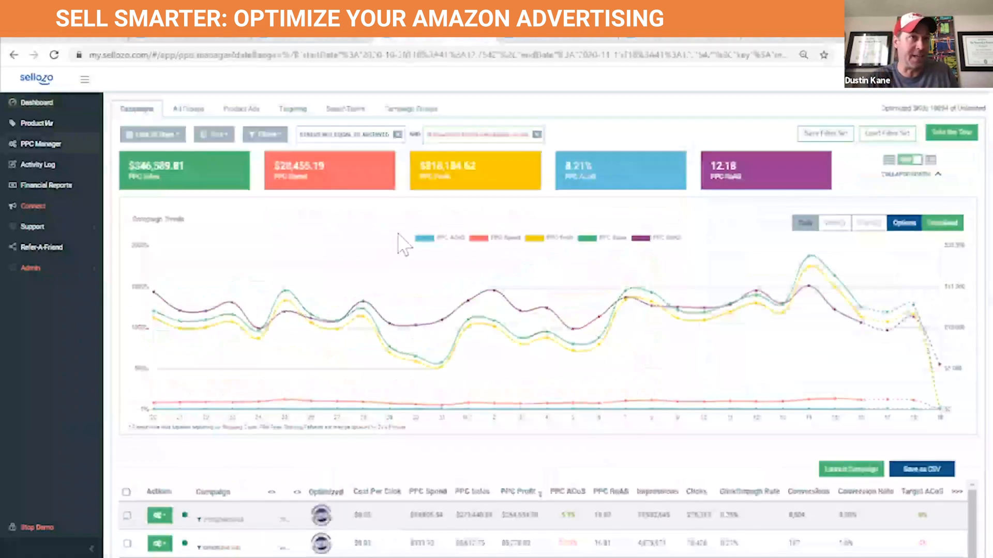
scroll(408, 244, down, 3)
scroll(421, 235, down, 3)
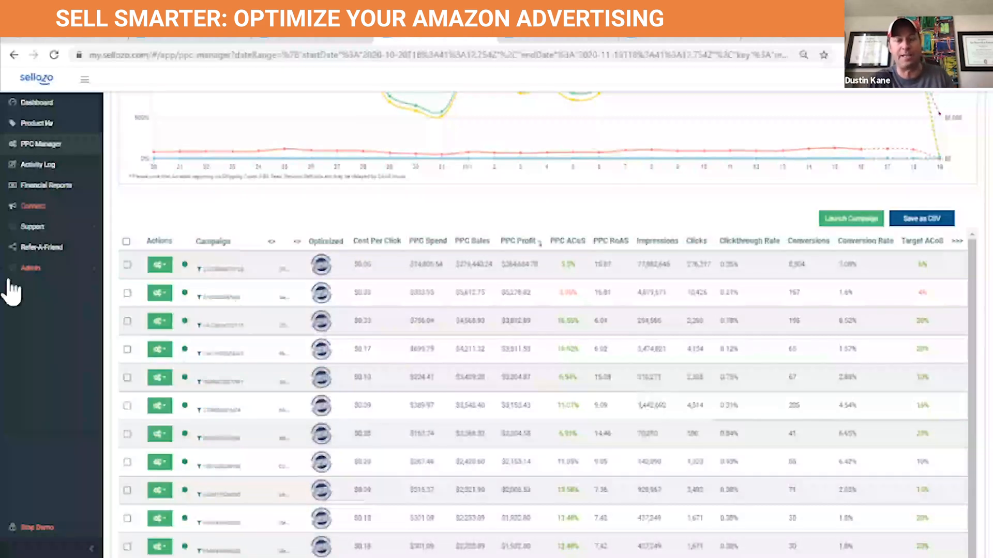
click(52, 227)
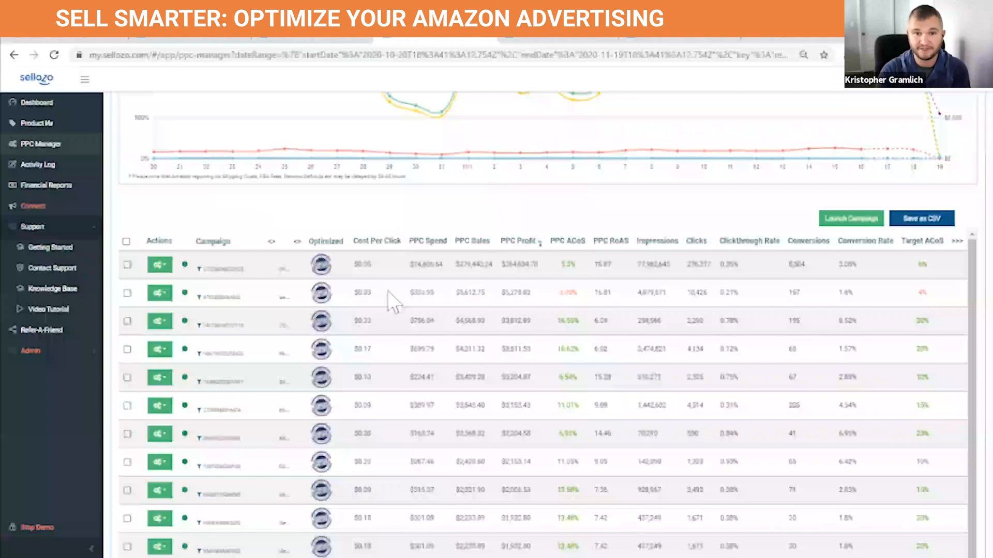
- Open the campaign with the 4% target ACoS for editing, examine its advanced Top of Search Placement setting, and close without applying changes
scroll(387, 291, down, 1)
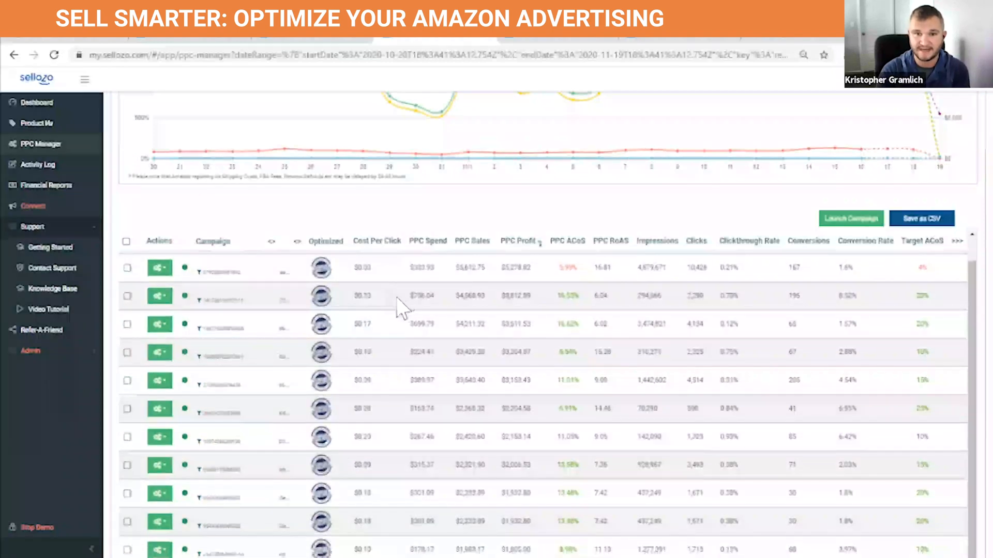
click(160, 267)
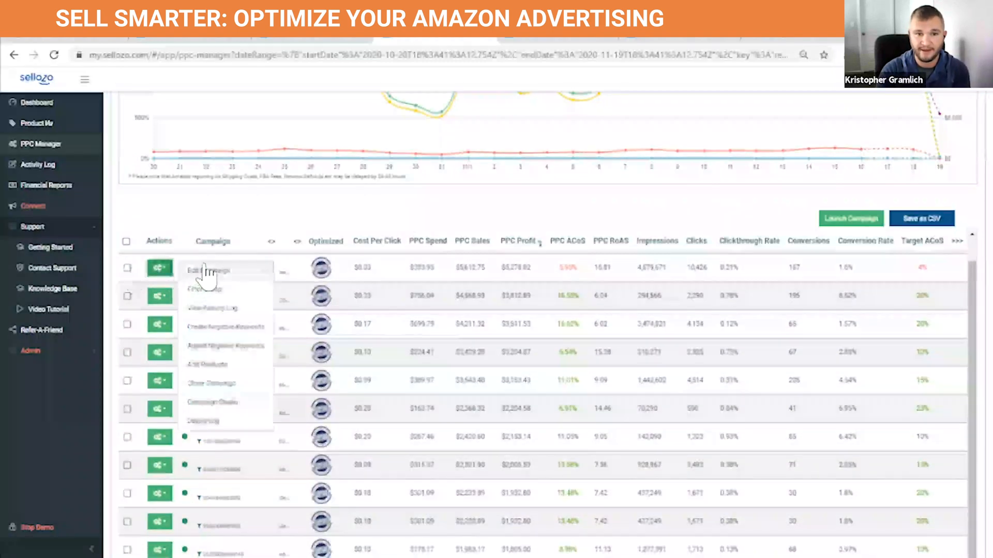
click(206, 270)
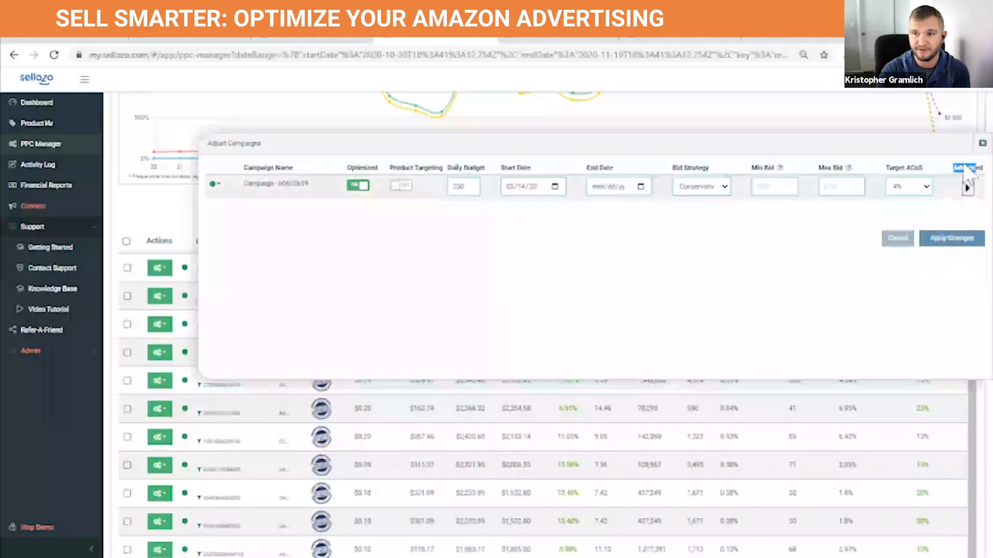
click(966, 188)
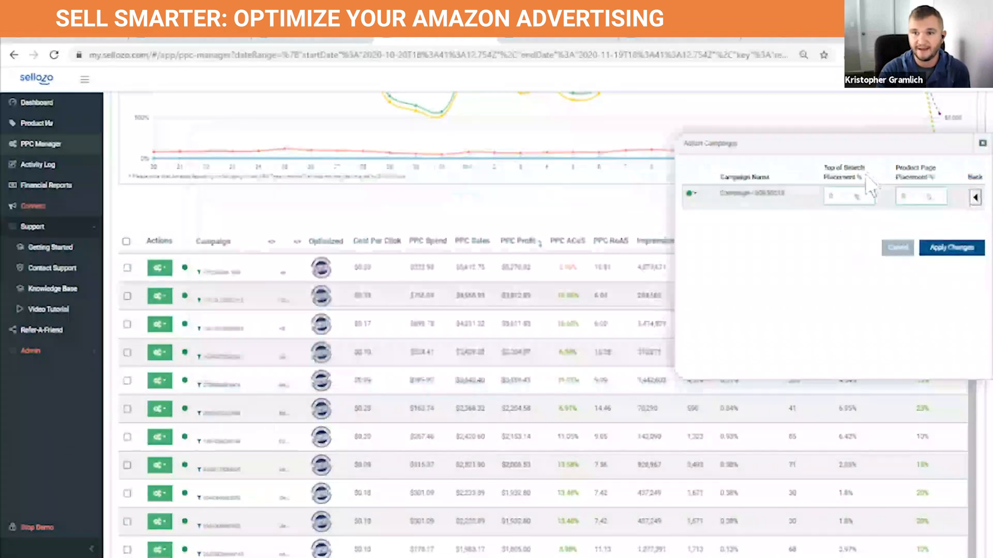
drag(856, 177, 823, 166)
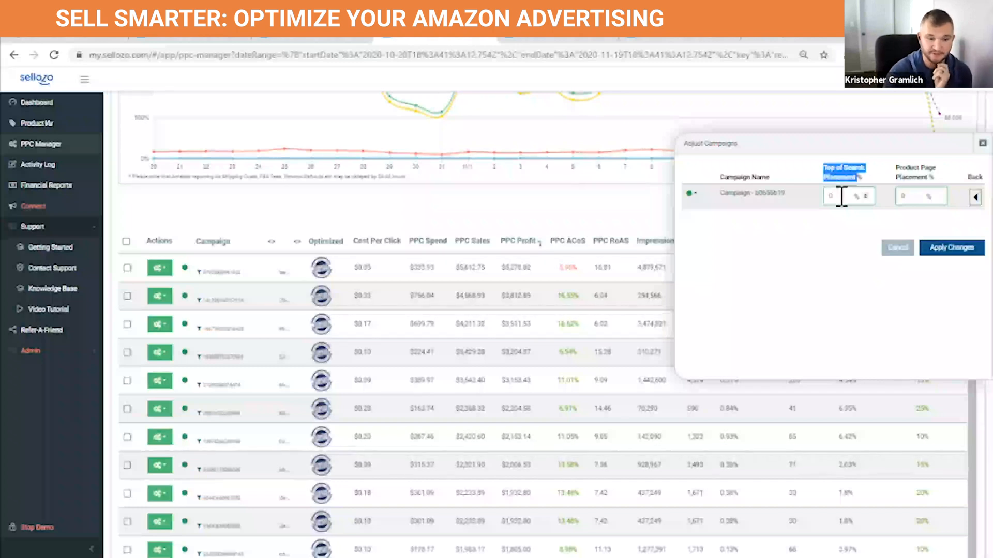
click(981, 144)
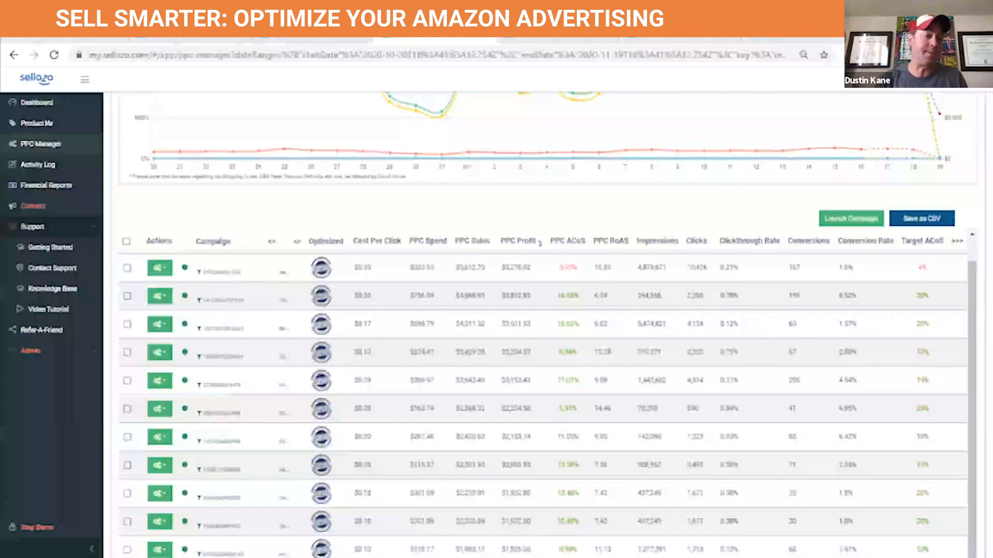
- Reopen the 4% target ACoS campaign for editing, examine its Product Targeting option, and close it without applying changes
scroll(407, 225, up, 5)
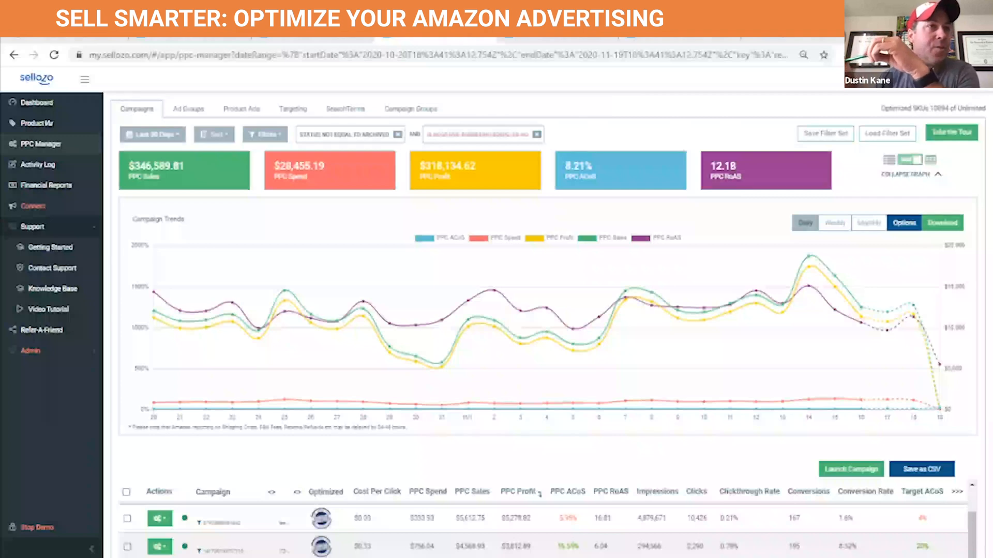
scroll(346, 282, down, 1)
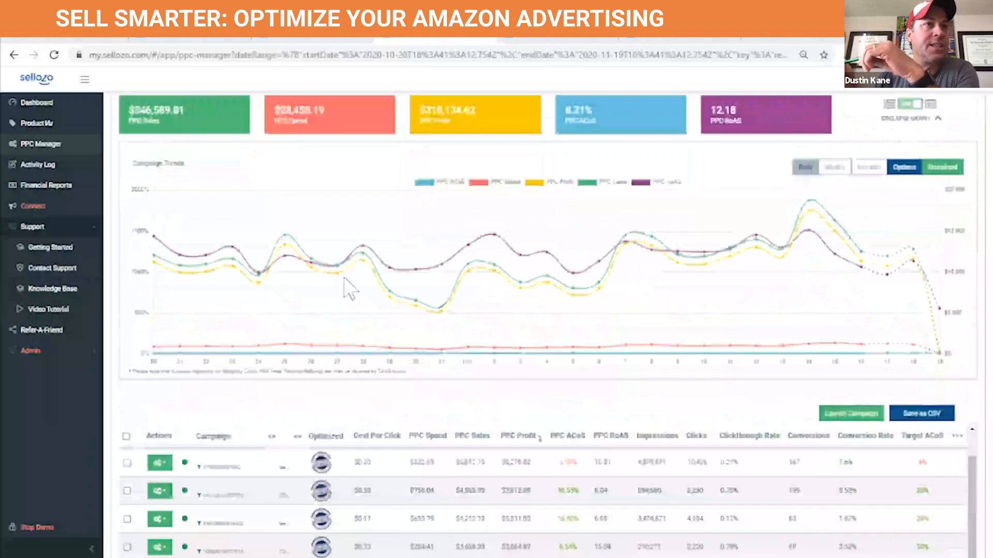
scroll(344, 278, down, 4)
scroll(403, 283, left, 5)
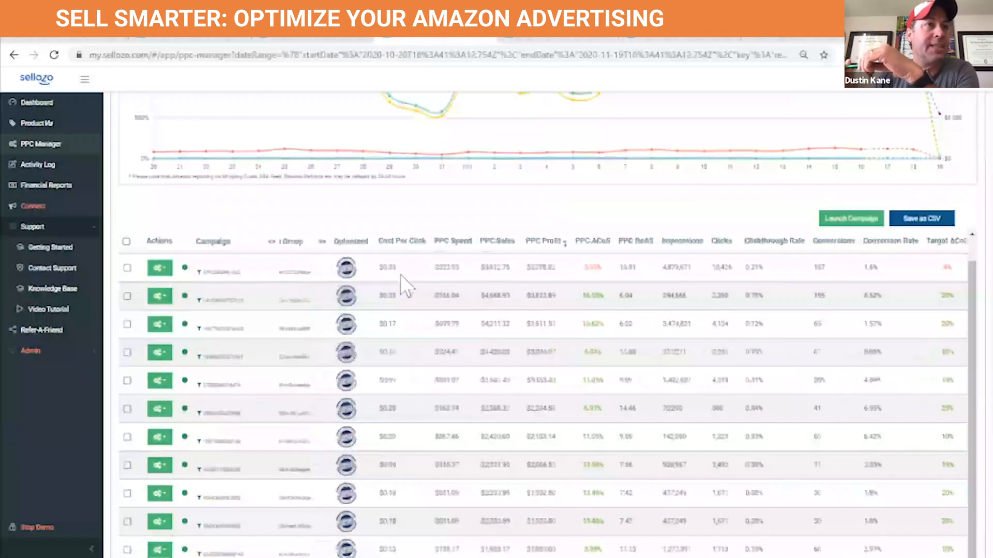
click(160, 268)
click(206, 267)
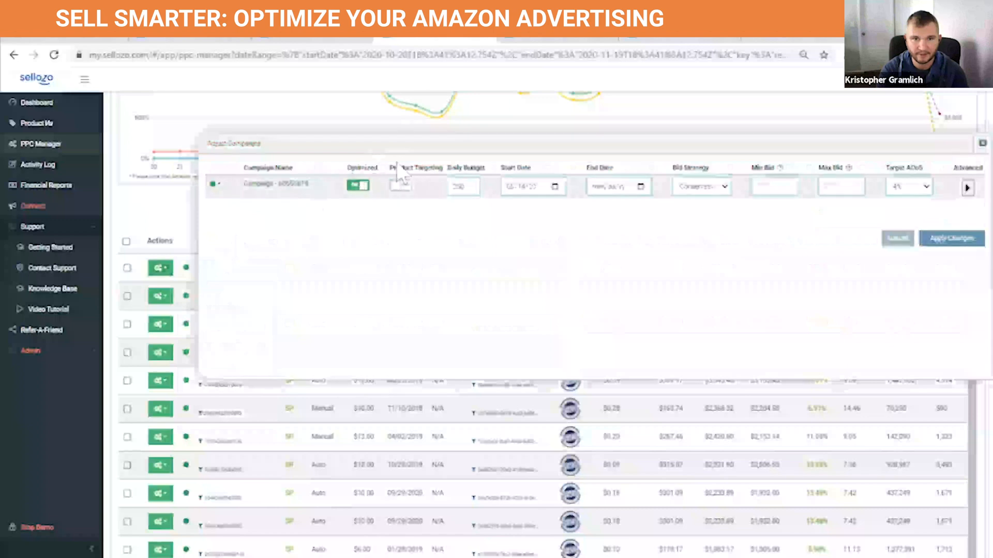
drag(390, 168, 450, 168)
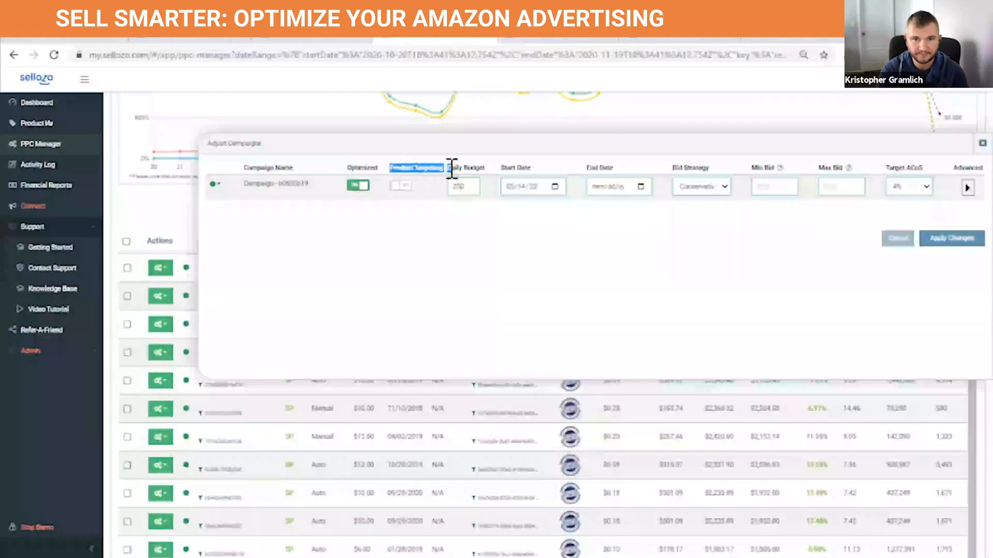
click(410, 166)
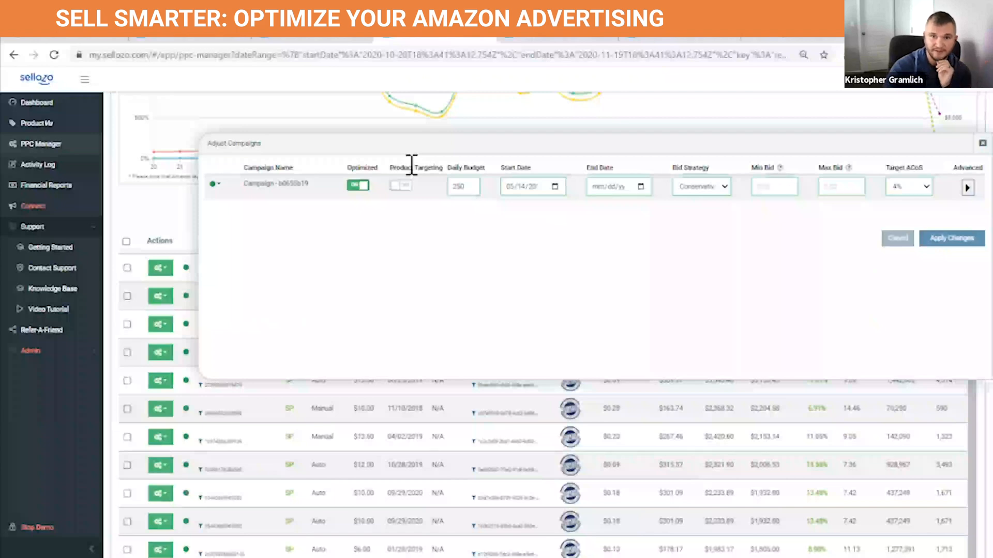
drag(391, 166, 436, 165)
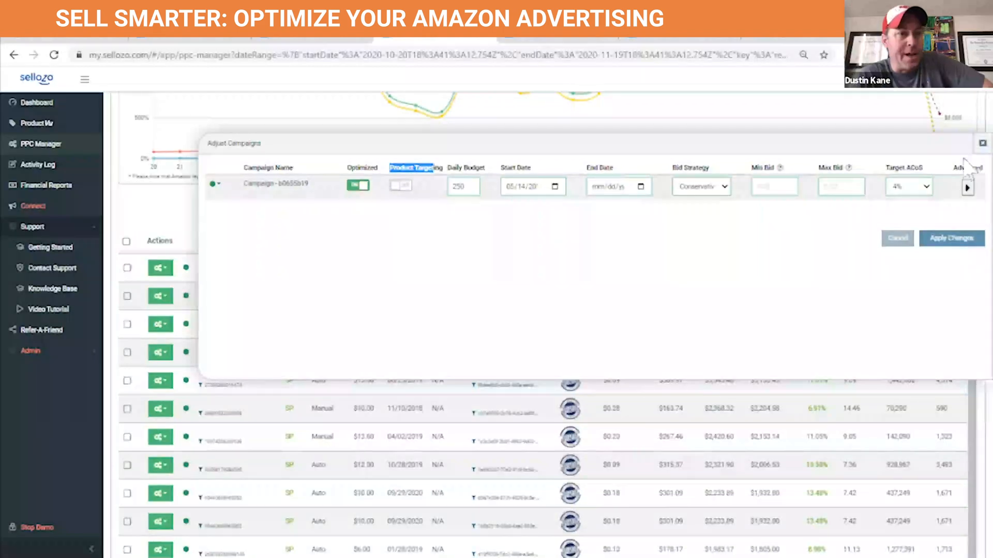
click(981, 144)
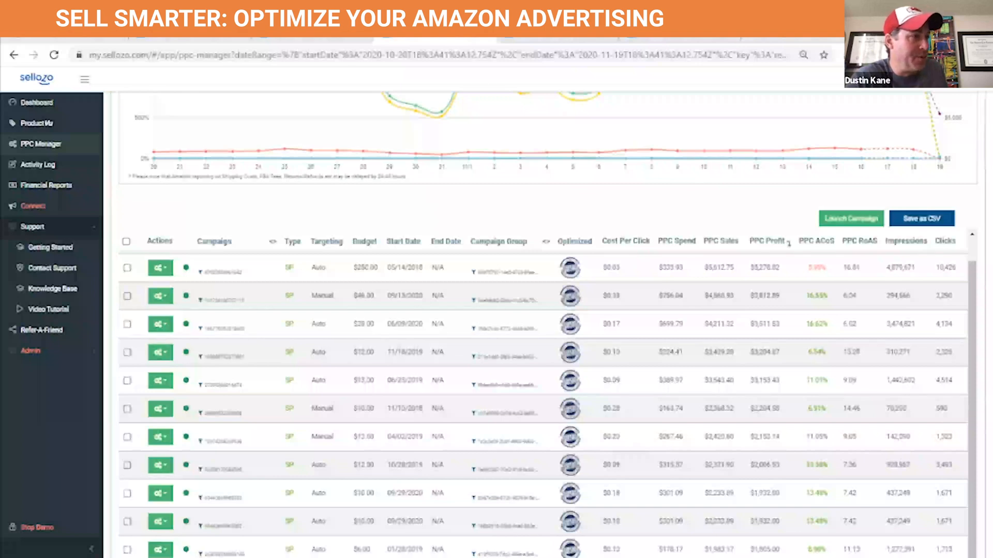
- Check the available Support resources and collapse their list again
click(55, 228)
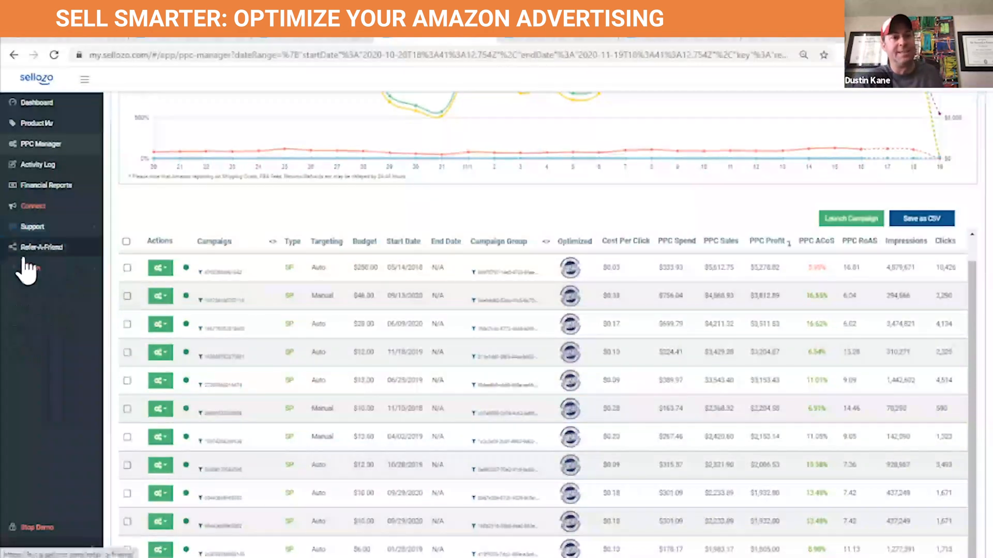
click(44, 228)
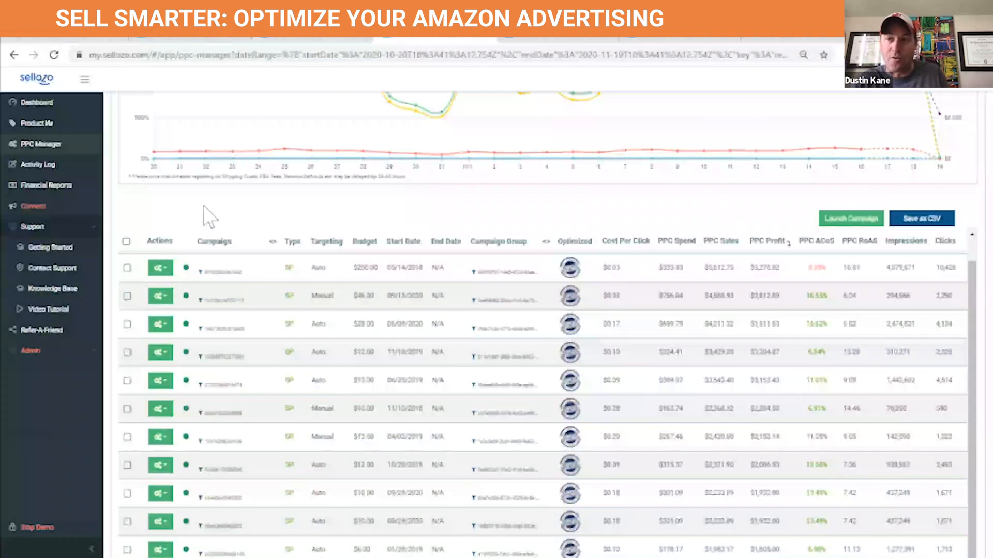
click(55, 227)
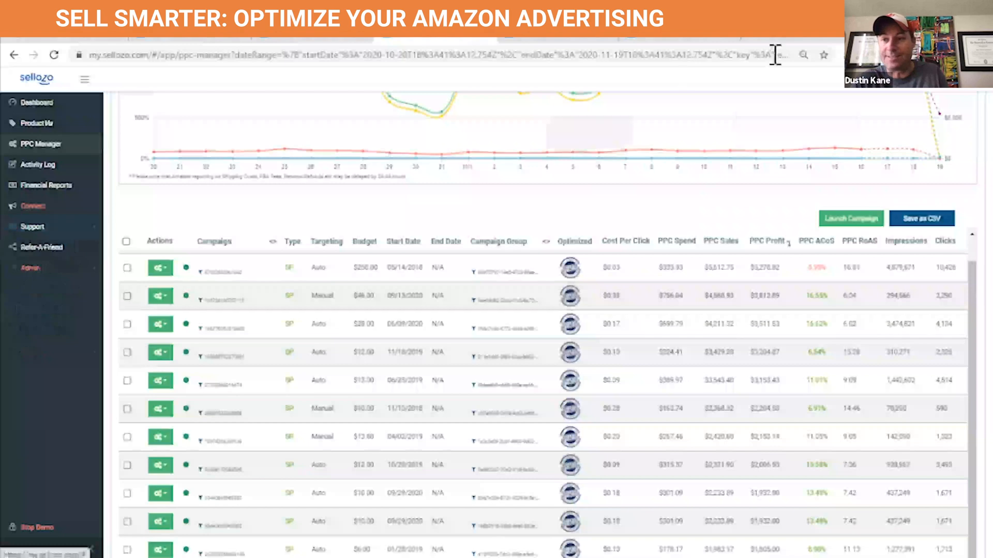
- Open the "Two Amazon Sellers and a Microphone" page on Apple Podcasts in a new browser tab and browse its episodes
click(752, 32)
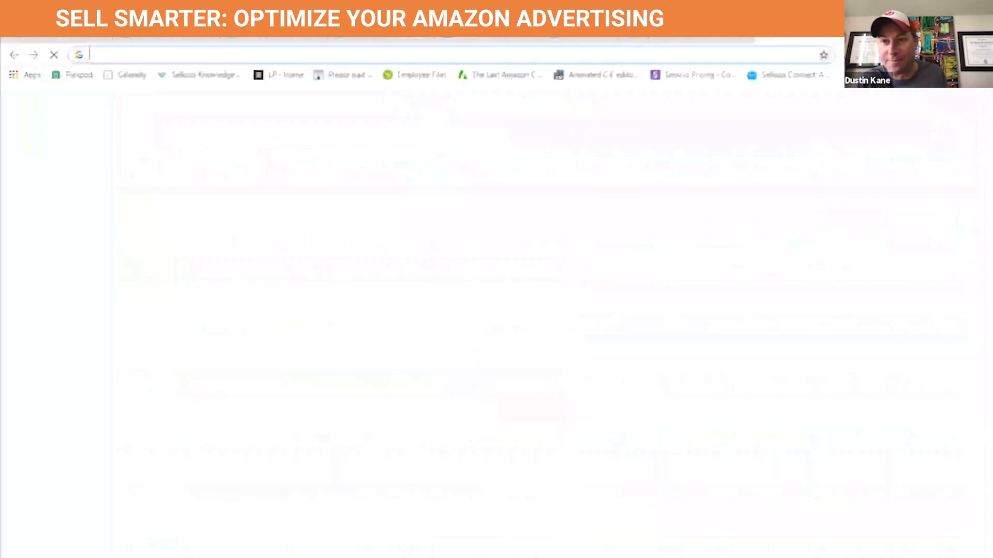
text(two)
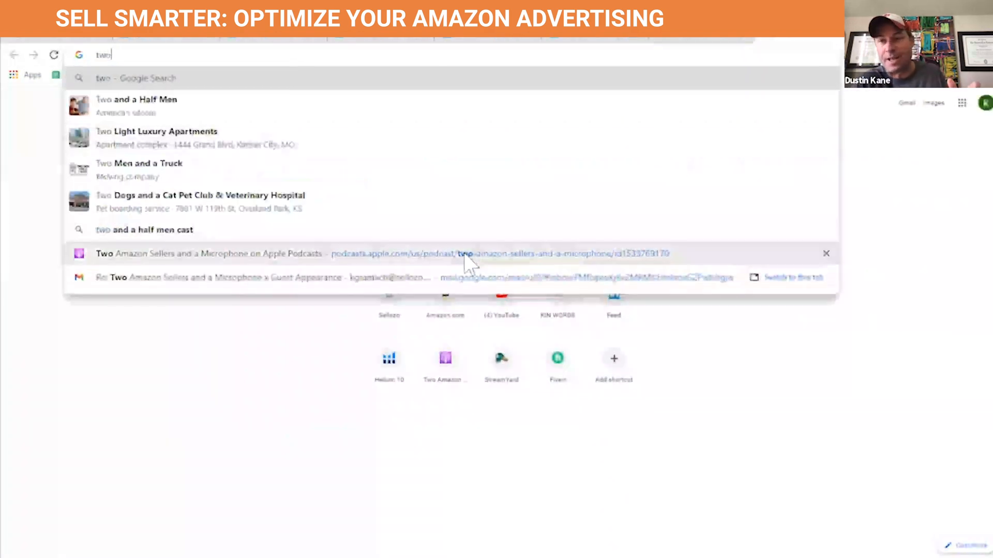
click(468, 261)
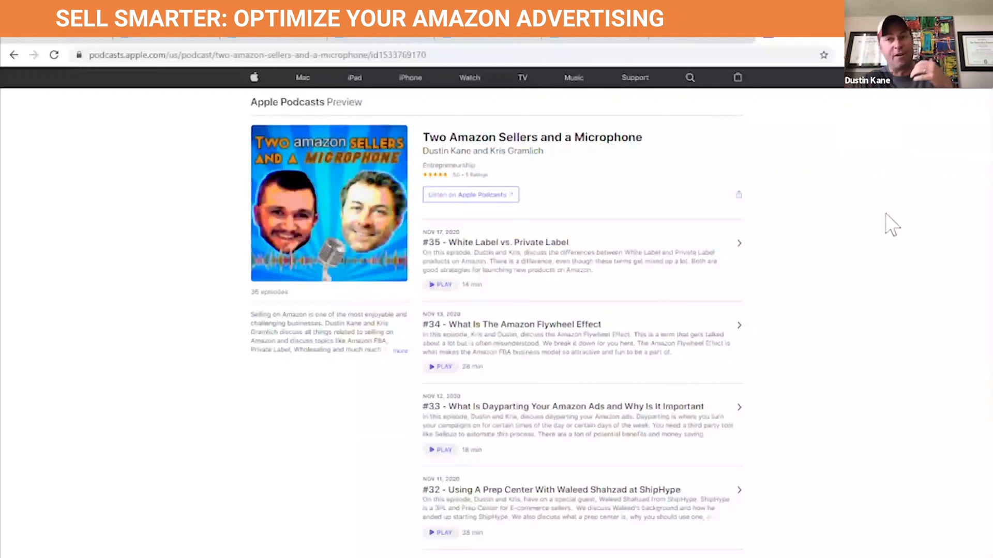
scroll(892, 225, down, 5)
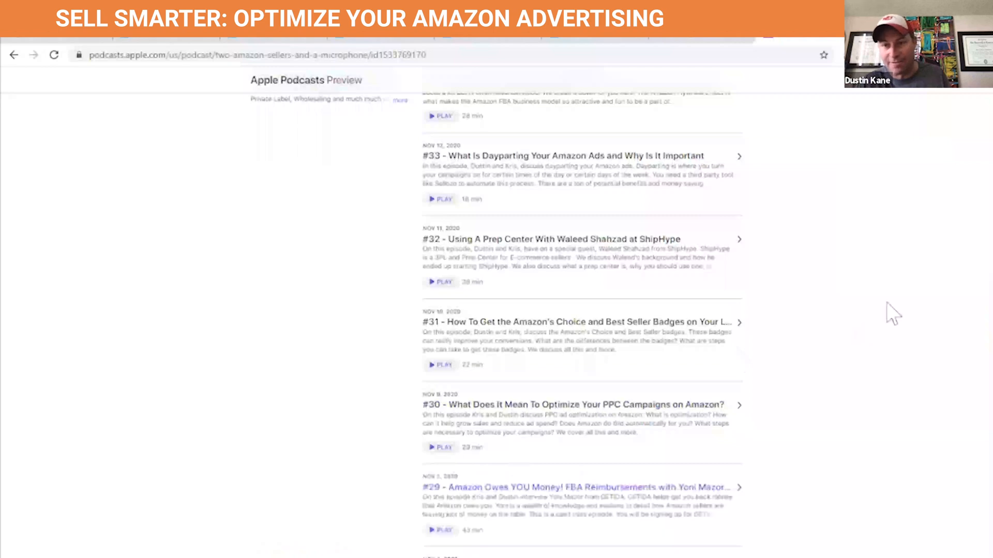
scroll(888, 307, down, 5)
scroll(893, 310, down, 7)
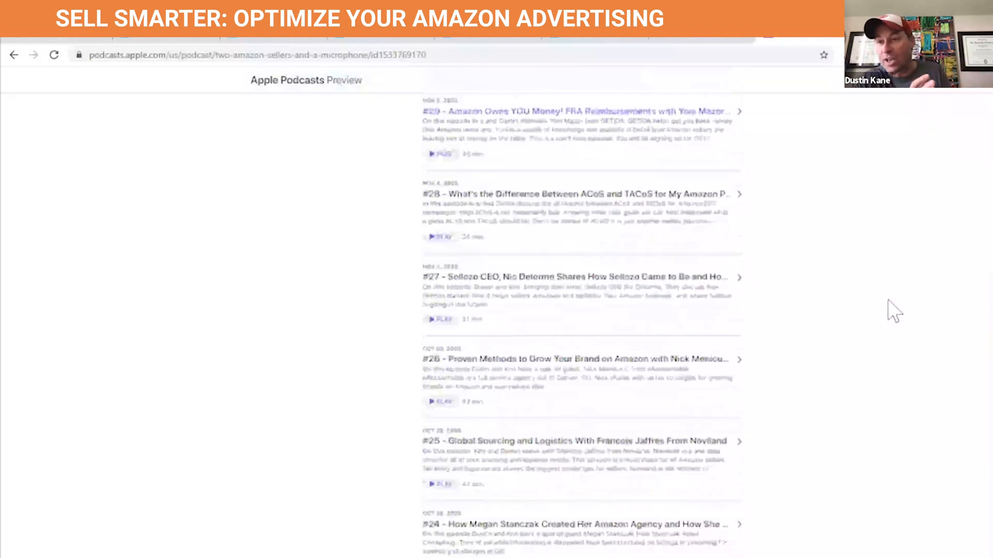
- Browse the older episodes of the "Two Amazon Sellers and a Microphone" podcast and return to the top of its page
scroll(893, 310, down, 5)
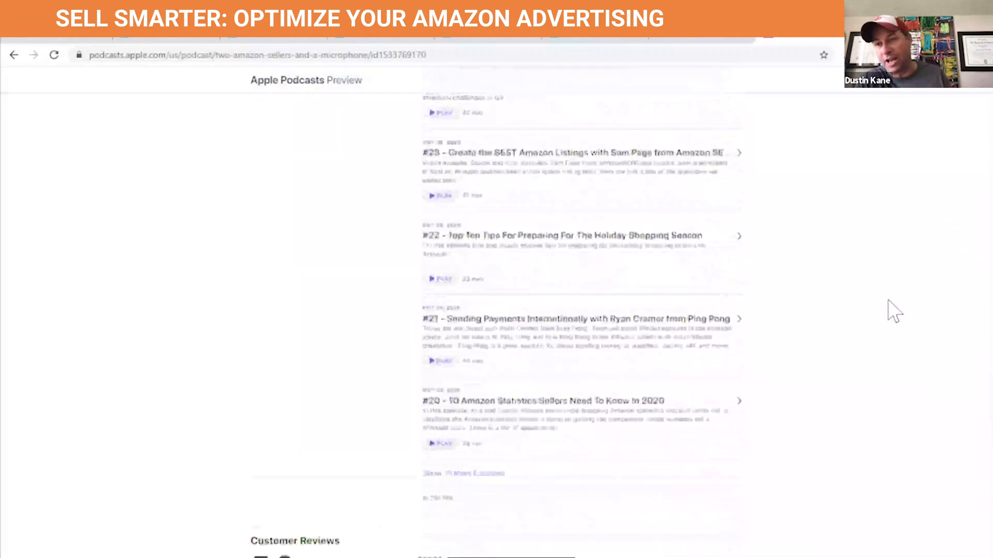
scroll(893, 311, up, 17)
scroll(893, 310, up, 5)
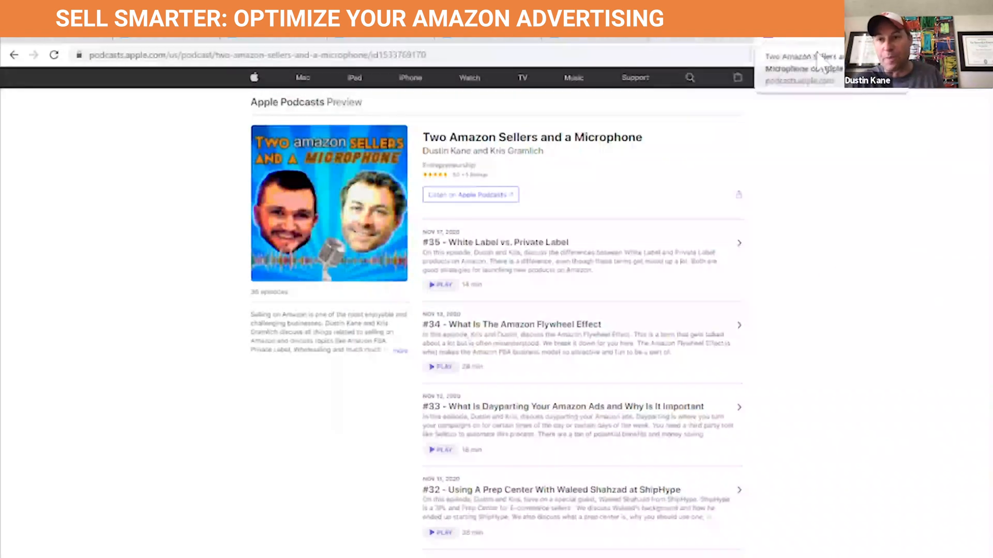
- Go to YouTube in the podcast's browser tab, search for "sellozo" and open the Sellozo channel
click(744, 54)
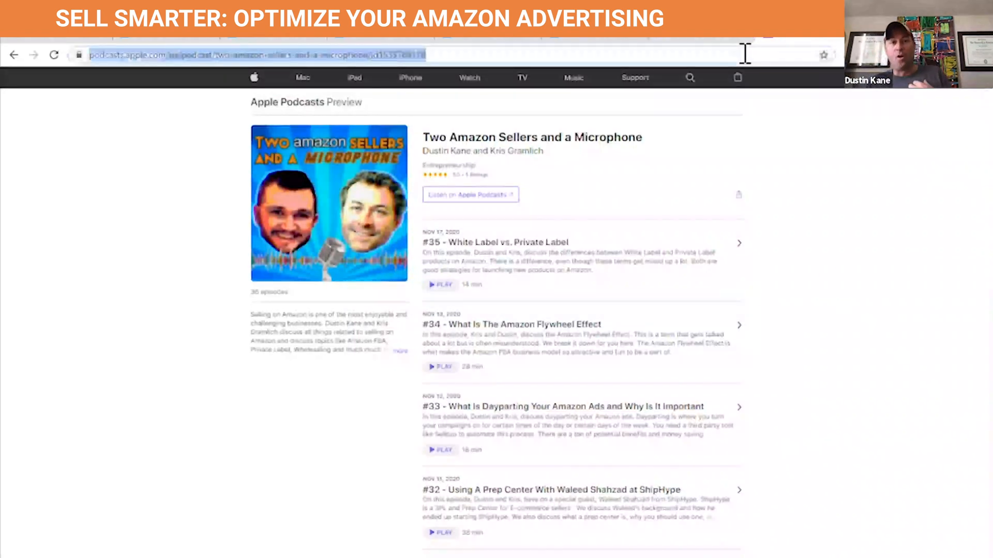
text(y)
key(Return)
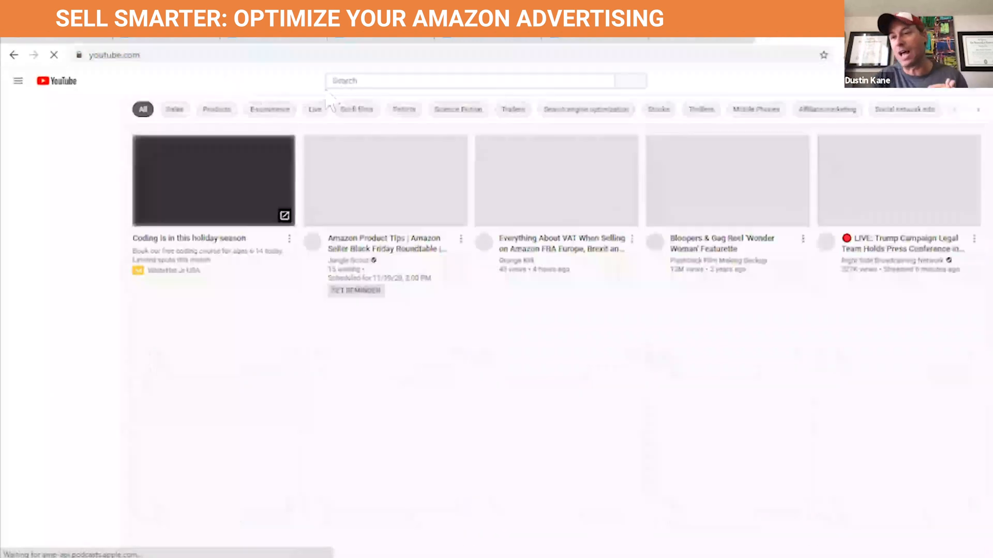
click(373, 81)
text(sellozo)
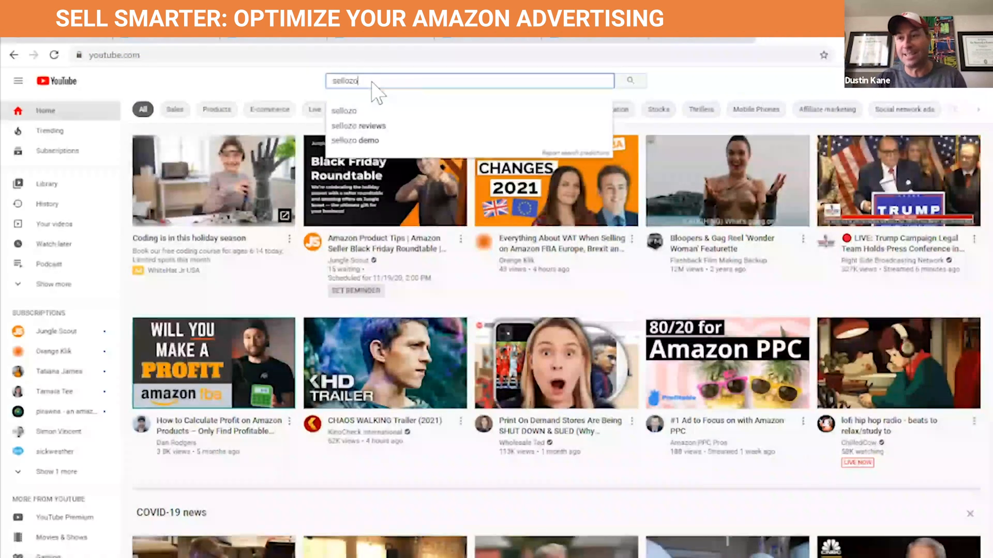
key(Return)
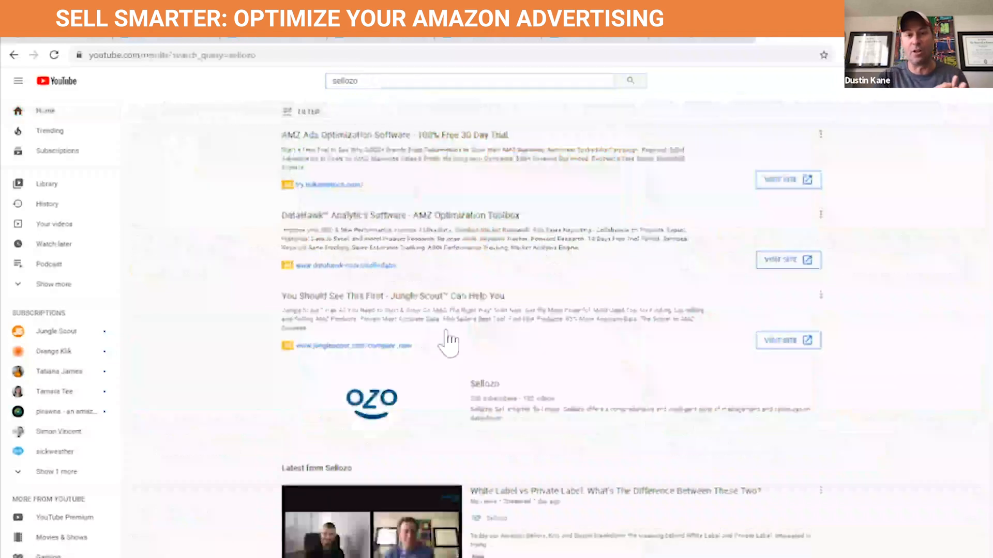
click(496, 391)
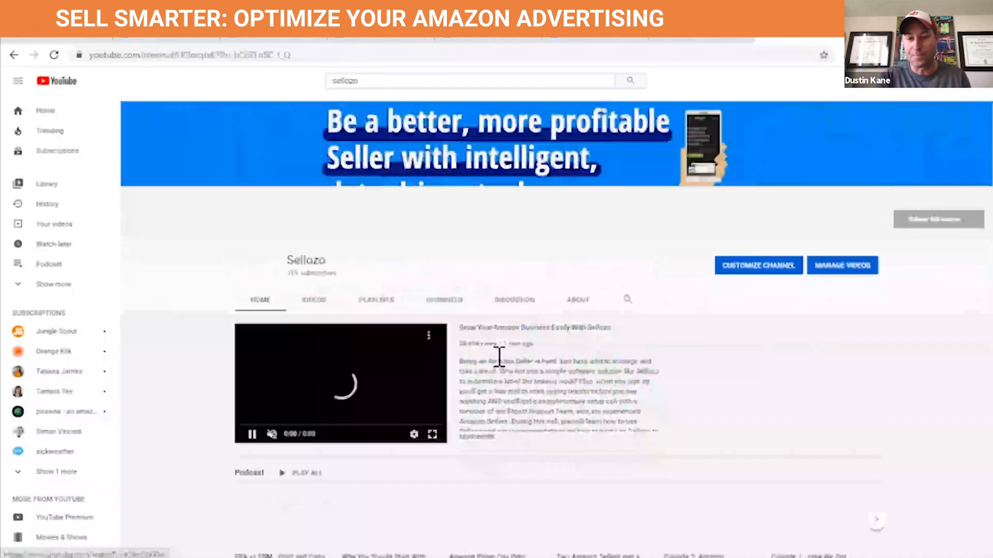
- Show the Sellozo channel's uploaded videos and browse from the newest uploads down to the older feature tutorials
scroll(541, 212, down, 2)
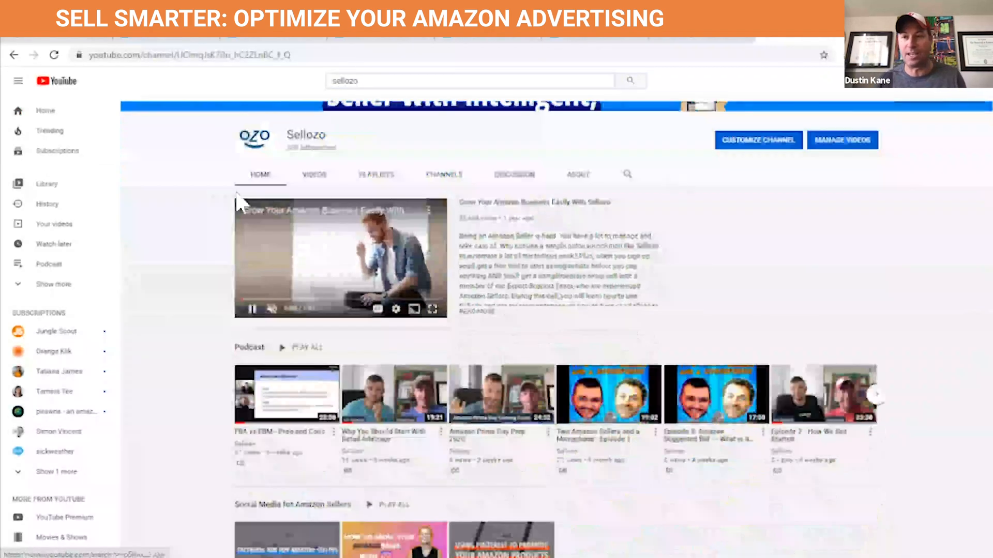
click(317, 175)
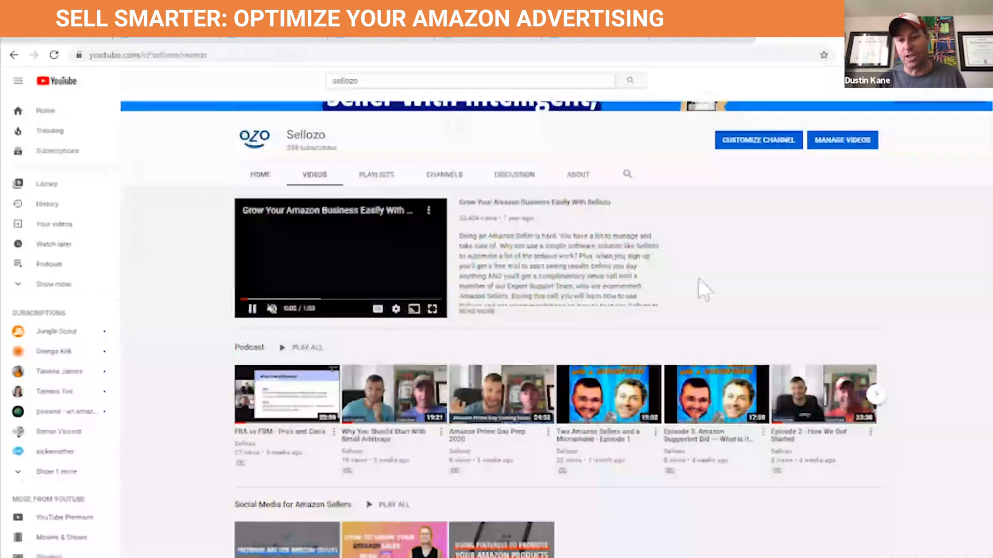
scroll(809, 274, down, 2)
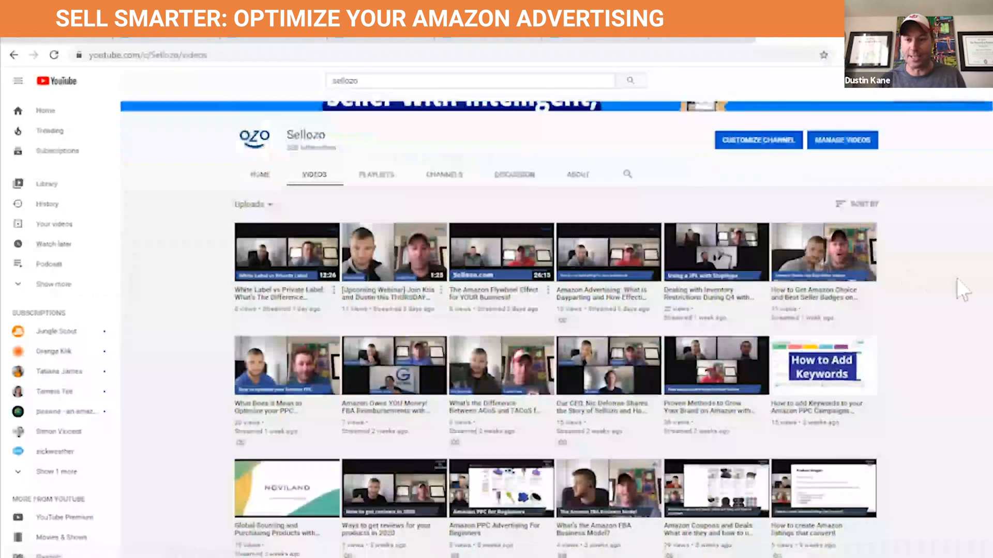
scroll(956, 280, down, 2)
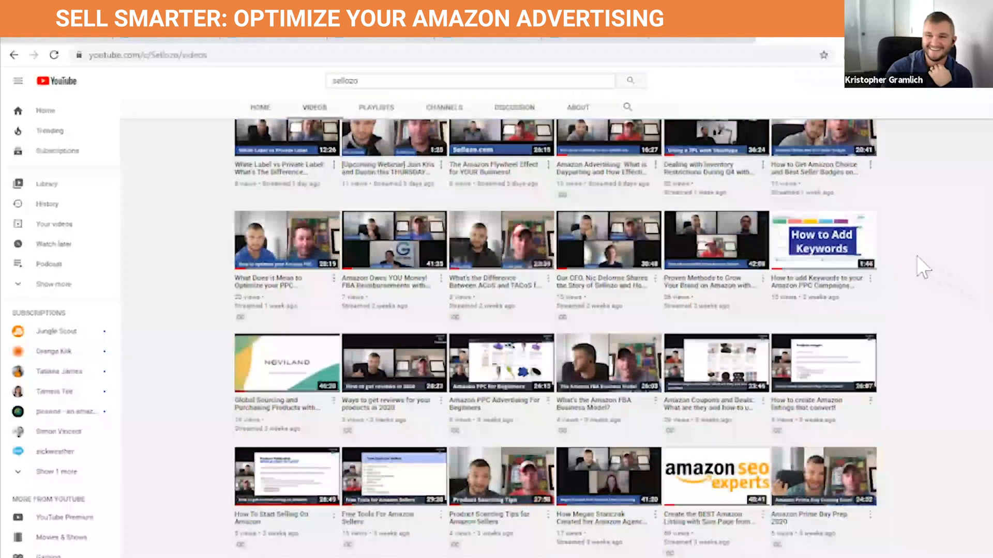
scroll(919, 262, down, 5)
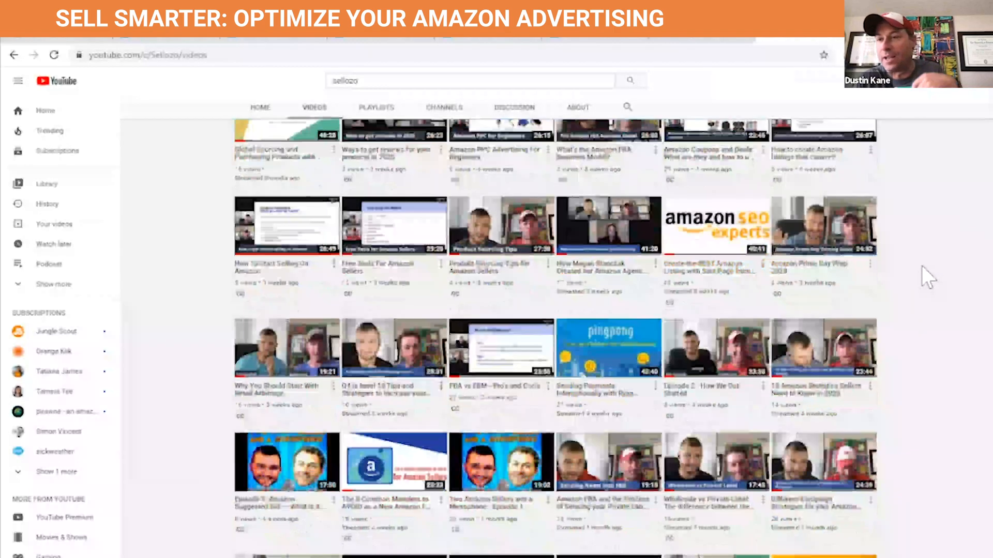
scroll(899, 297, down, 9)
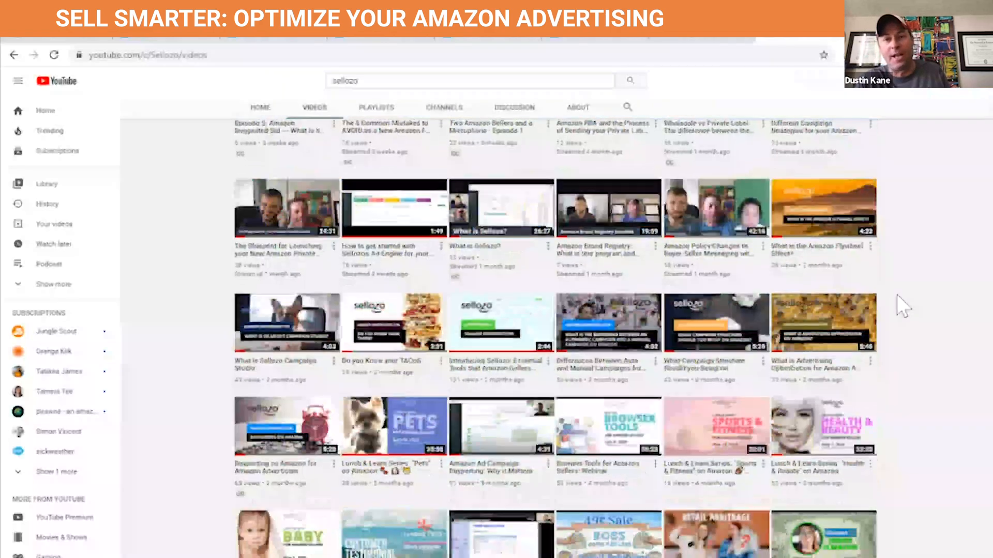
scroll(896, 293, down, 11)
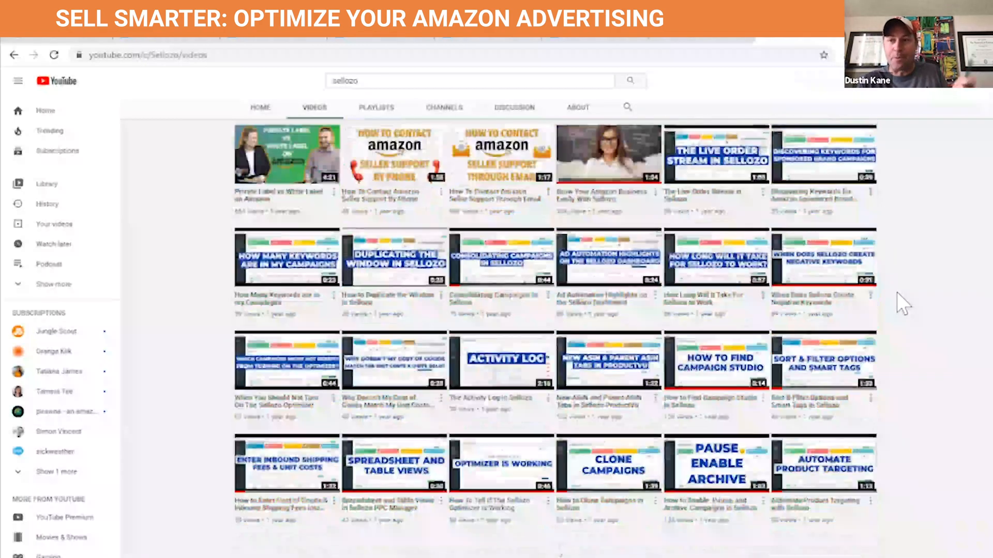
- Switch back to the Sellozo app's financial reports and expand the Support resources
click(585, 40)
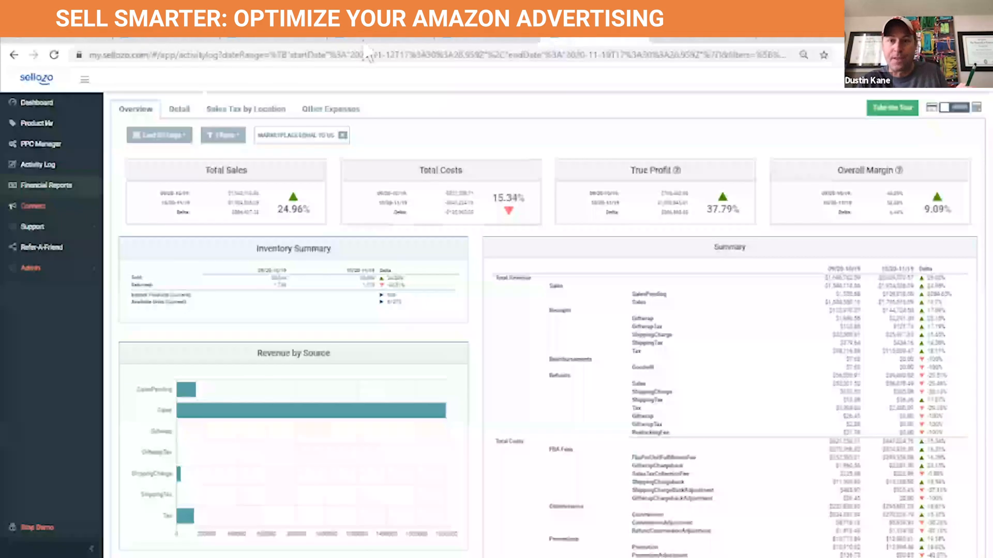
click(31, 228)
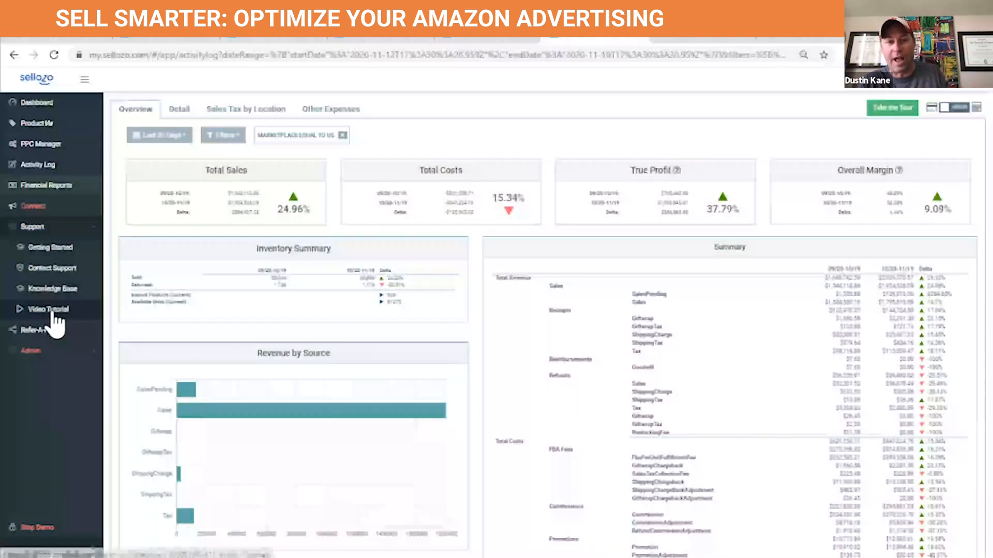
- Step through the guided tour of the financial Overview report past High Level stats, and open the main dashboard
click(880, 110)
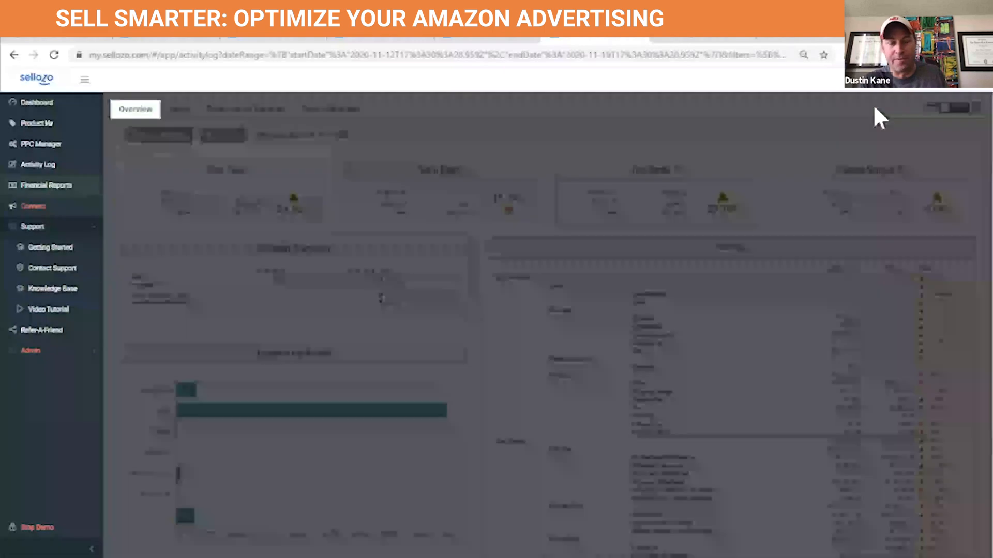
click(315, 175)
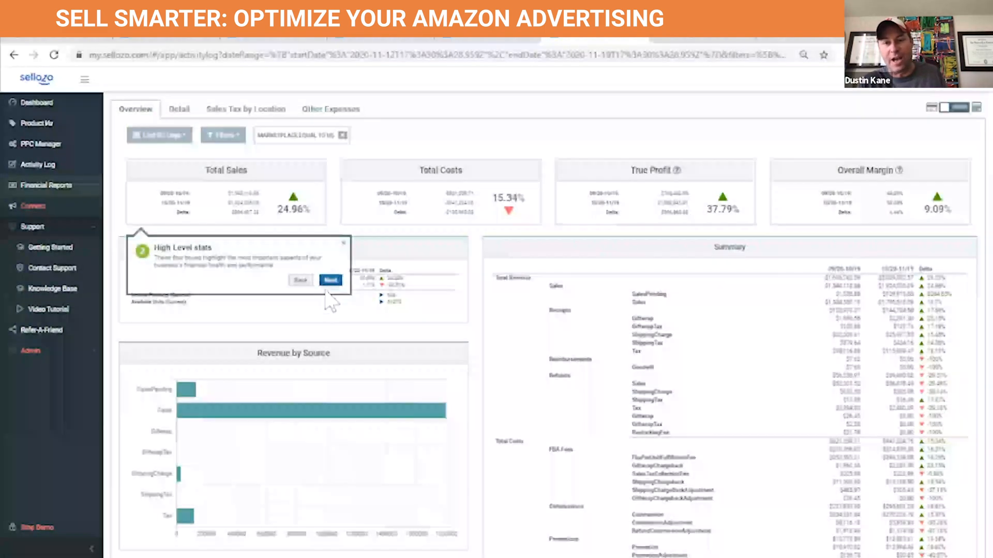
click(331, 280)
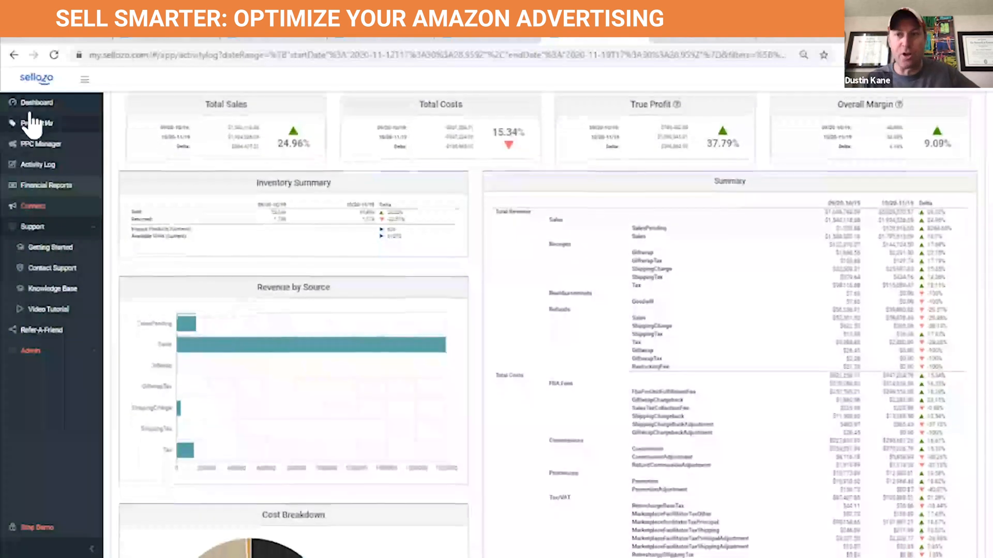
click(36, 103)
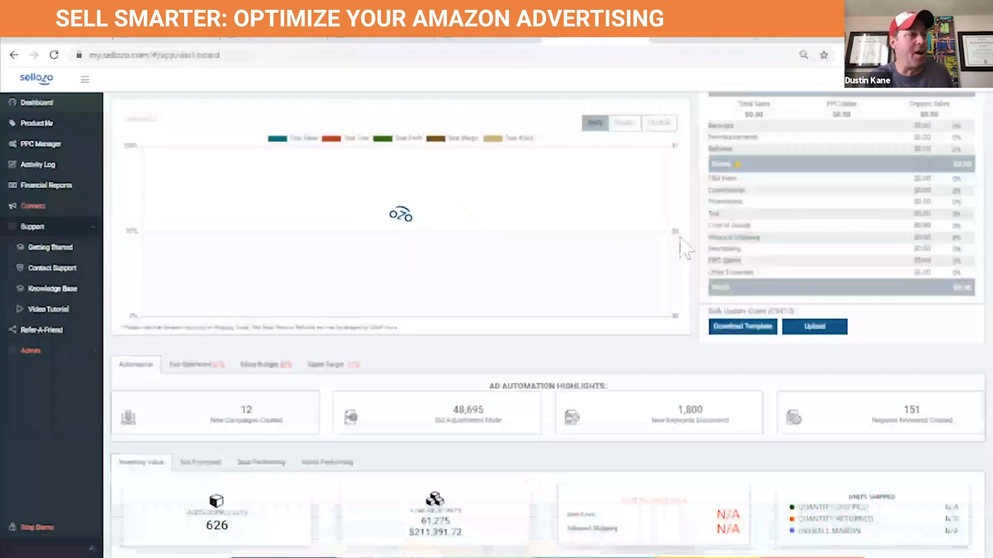
scroll(682, 251, up, 2)
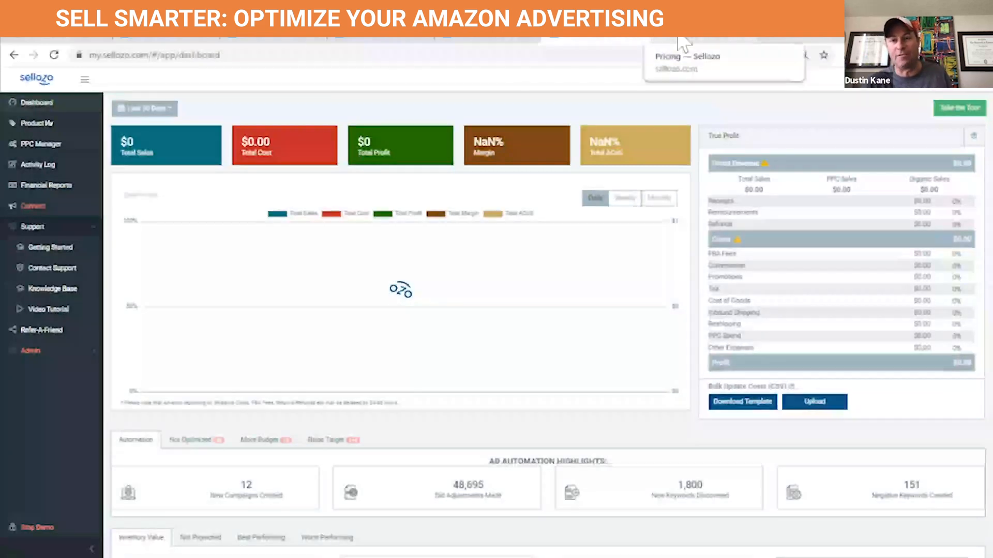
- Switch to Sellozo's Pricing page and dismiss the chat invitation to examine the Ad Automation plans
click(680, 38)
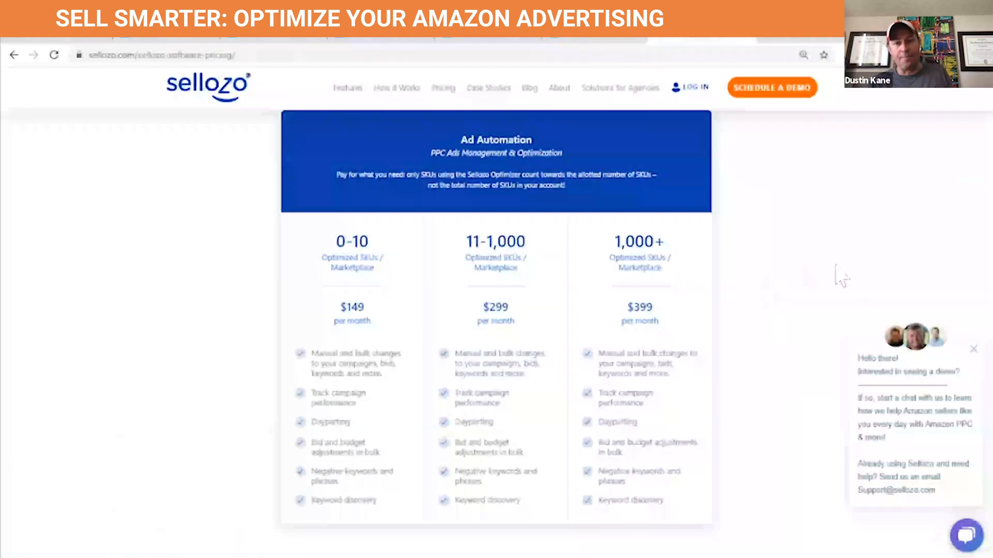
click(972, 349)
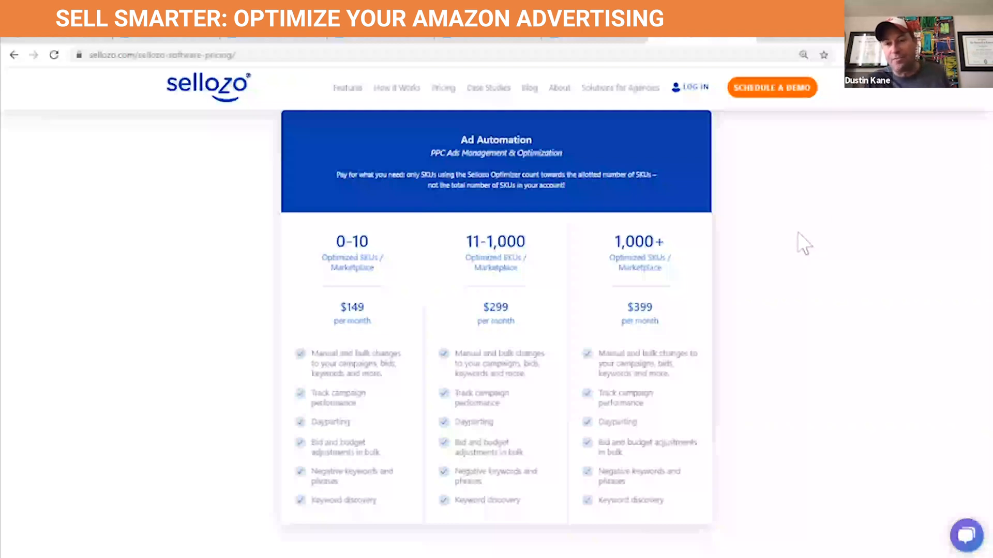
- Show the final slide of the webinar PDF with the first-month discount offer and clear the highlight on its code
scroll(803, 257, down, 10)
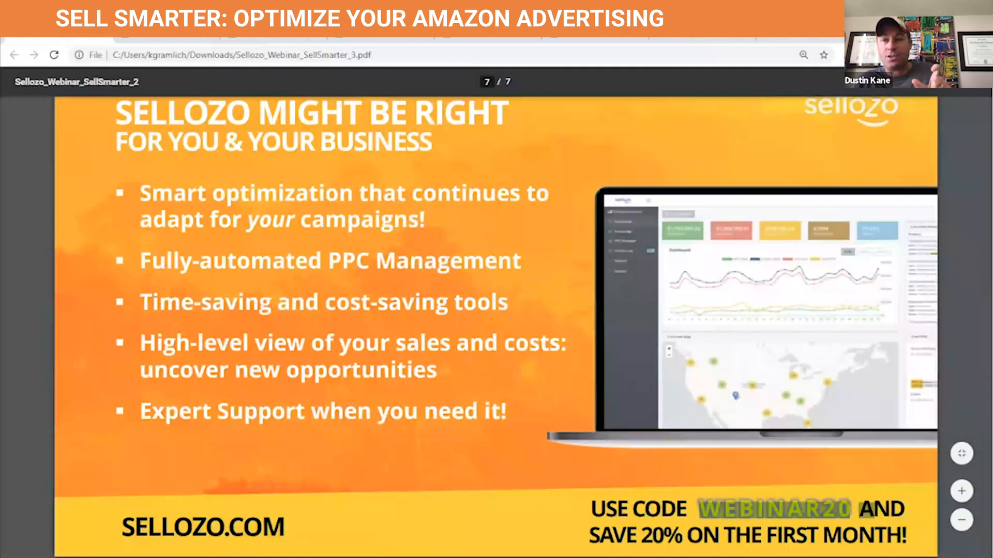
click(855, 505)
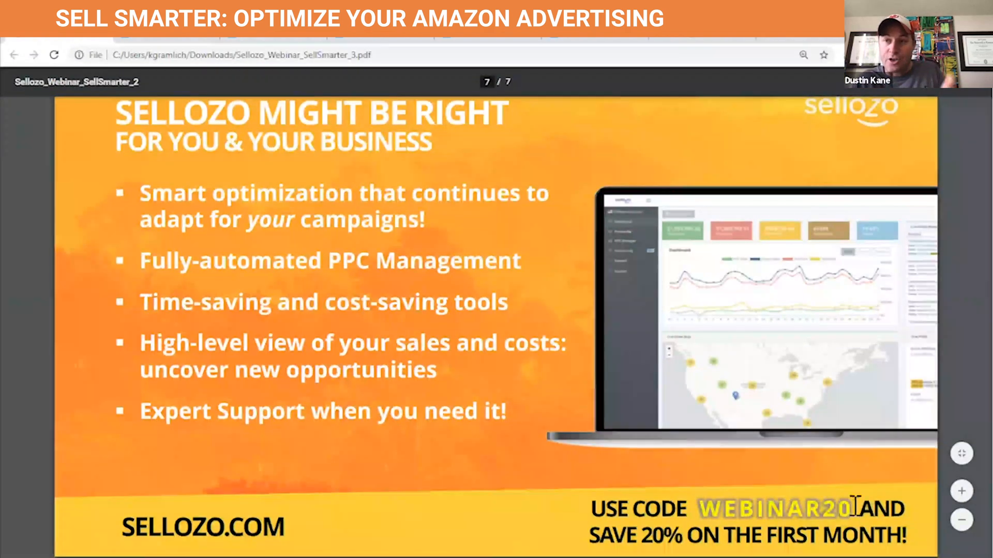